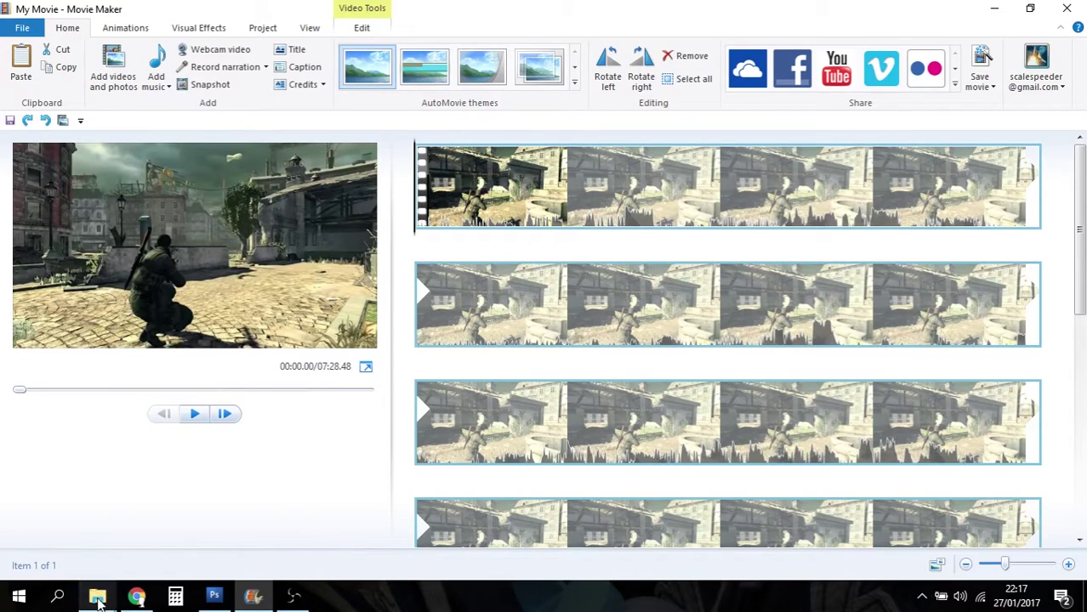
# Drag the kill tally horde mode video from the sniper v2 review folder into the Movie Maker project
pyautogui.moveTo(99, 599)
pyautogui.click(281, 521)
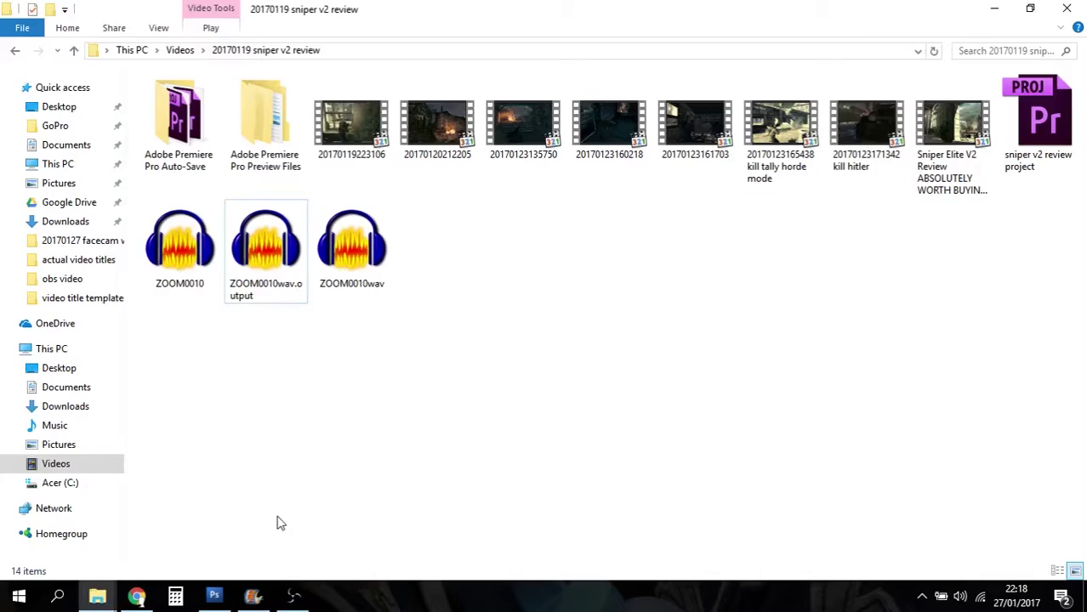
pyautogui.moveTo(780, 127); pyautogui.dragTo(242, 548)
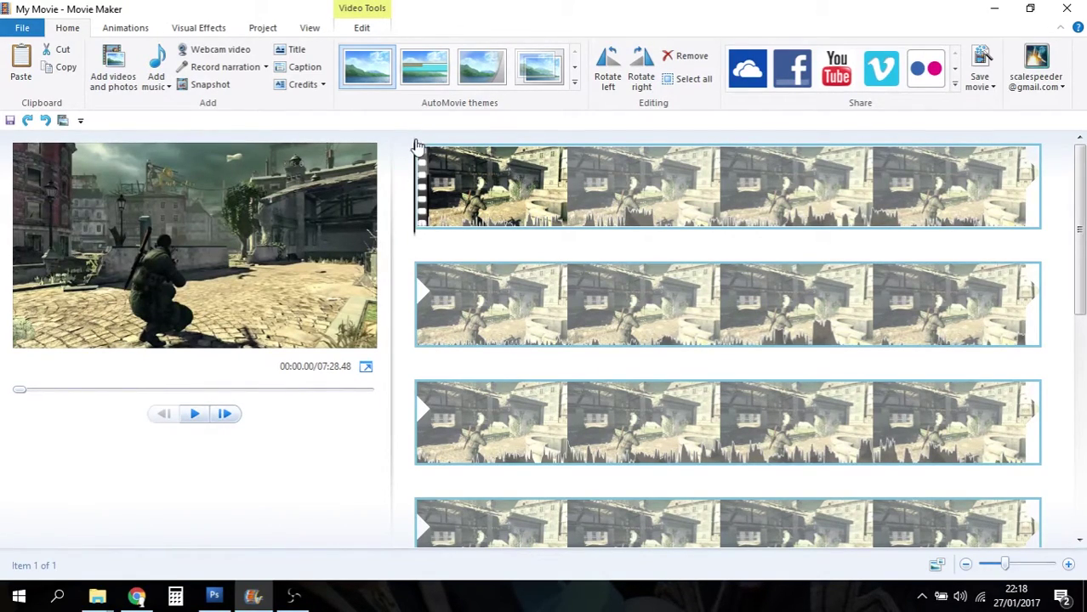
# Scrub and play the kill tally clip's opening, then set the playhead to 15.5 seconds
pyautogui.moveTo(417, 146); pyautogui.dragTo(442, 157)
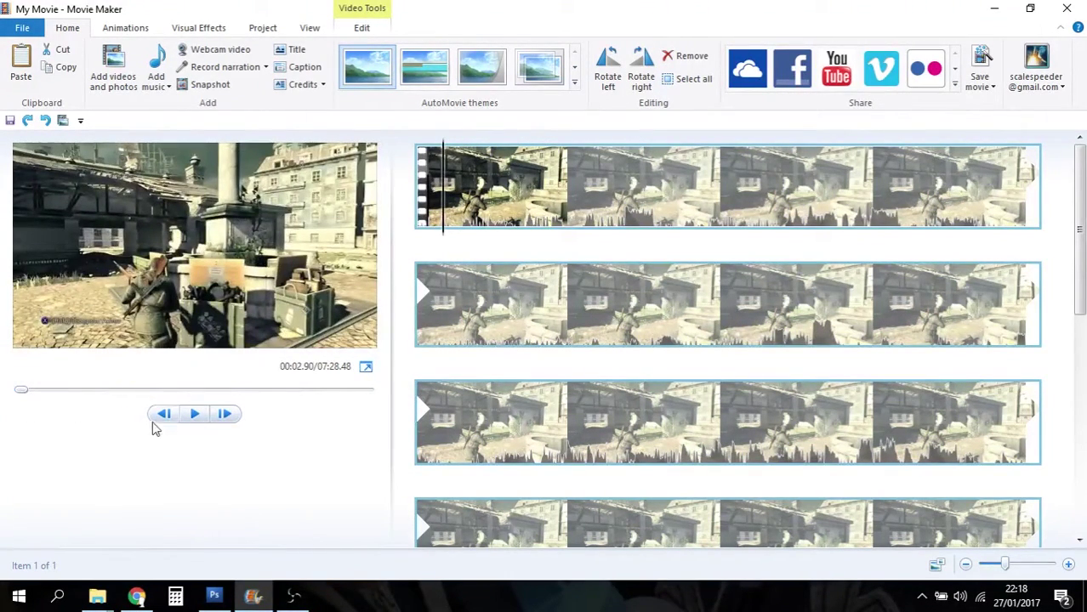
pyautogui.click(194, 415)
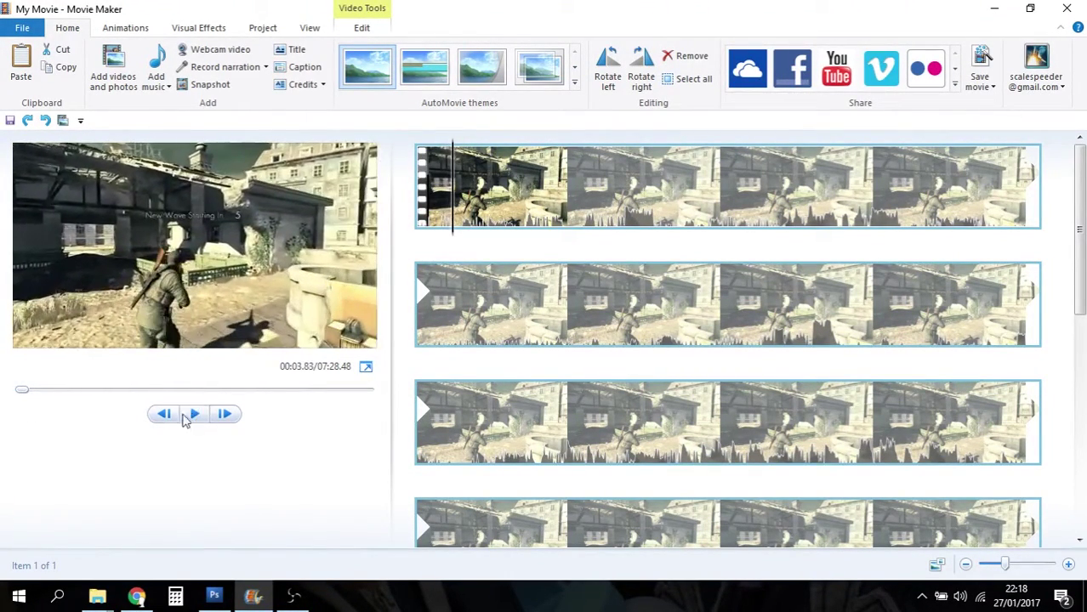
pyautogui.moveTo(24, 392)
pyautogui.mouseDown()
pyautogui.moveTo(91, 401)
pyautogui.moveTo(17, 394)
pyautogui.mouseUp()
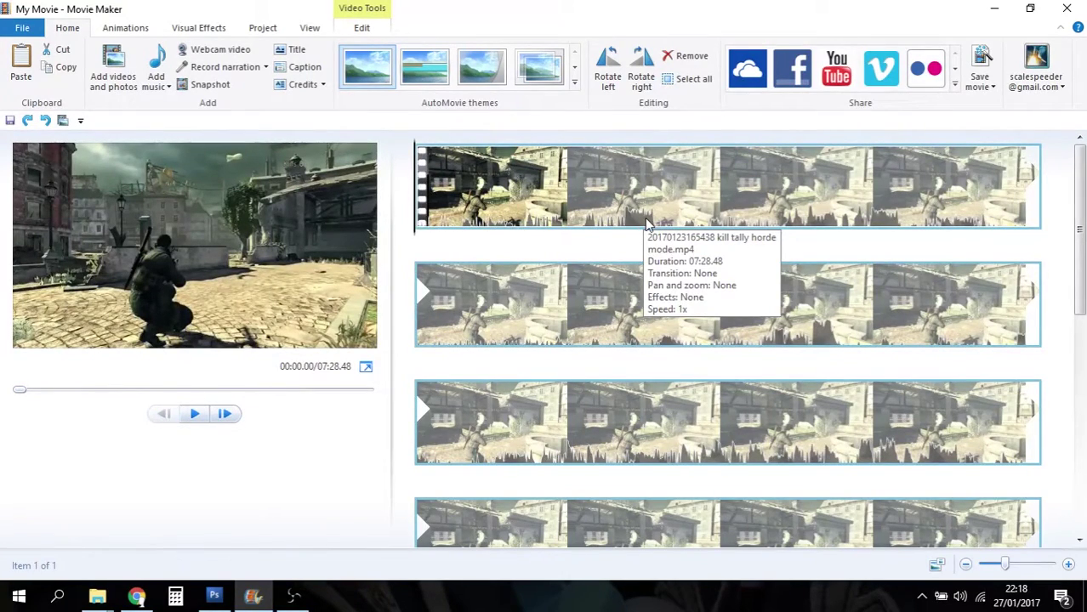
pyautogui.click(642, 222)
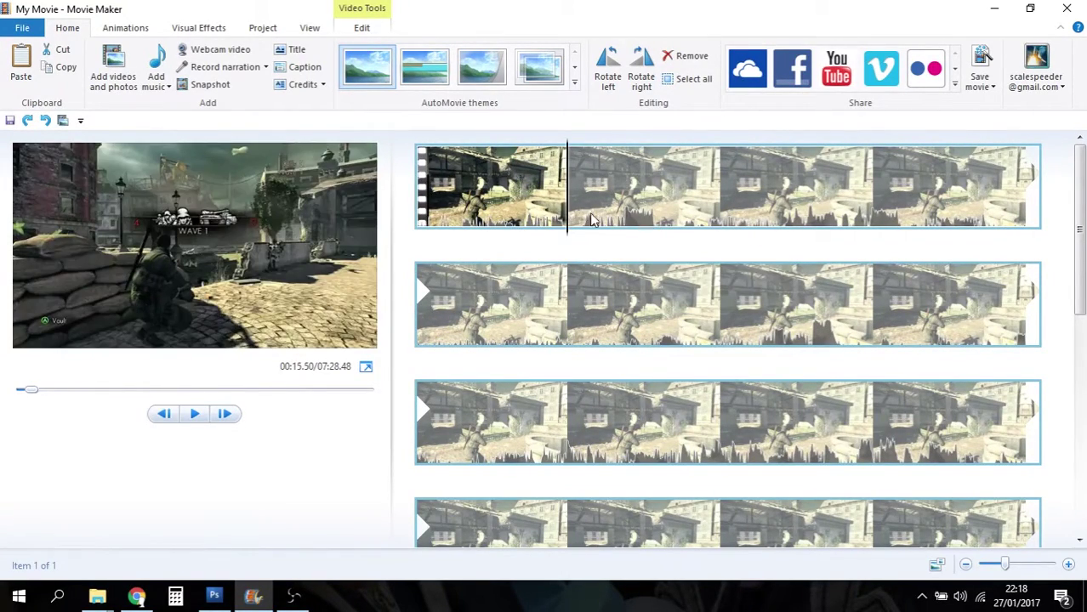
pyautogui.click(314, 30)
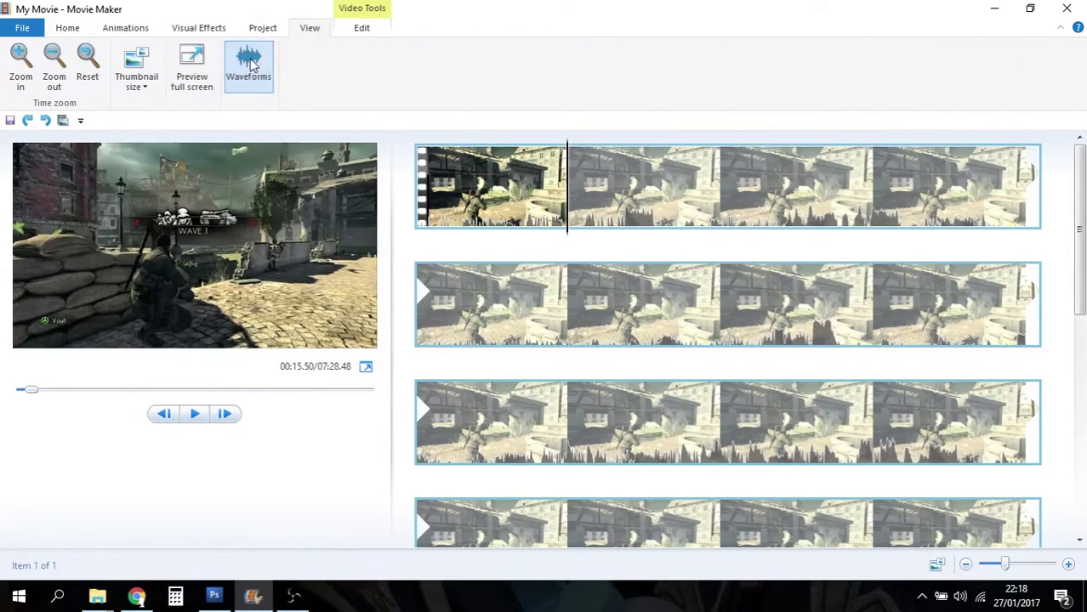
pyautogui.click(251, 65)
pyautogui.click(250, 66)
pyautogui.click(250, 65)
pyautogui.click(250, 66)
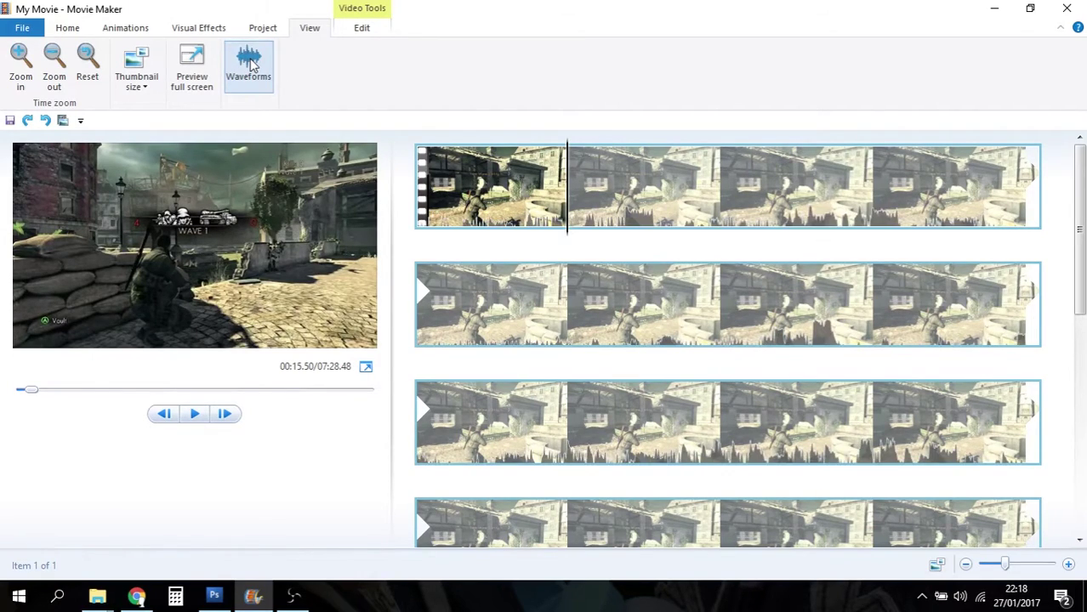
pyautogui.click(487, 158)
pyautogui.moveTo(489, 158); pyautogui.dragTo(388, 153)
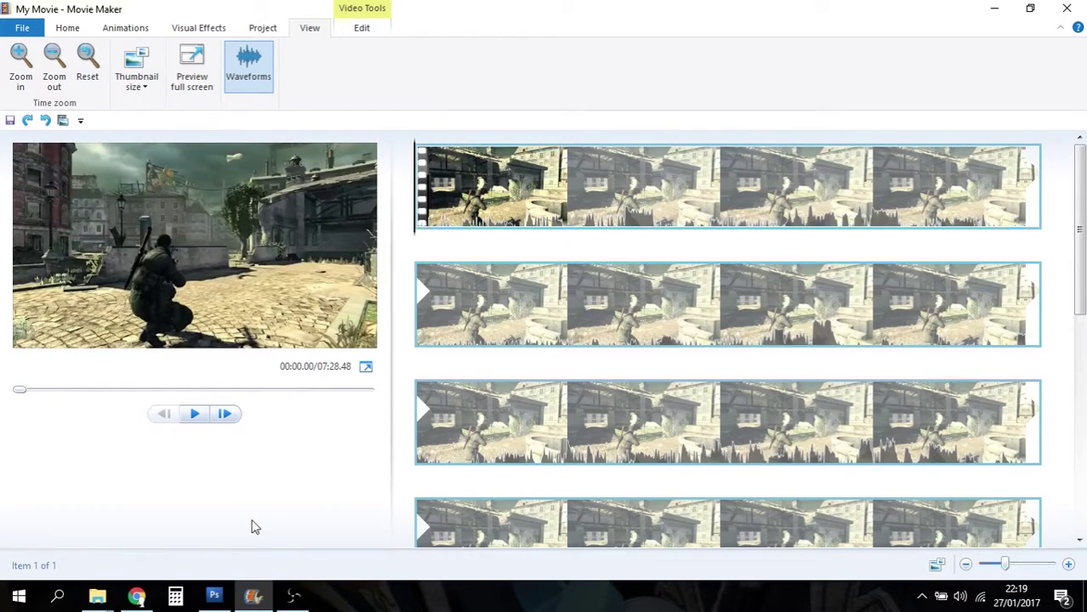
# Drag ZOOM0010wav.output from the sniper v2 review folder onto the timeline as background music
pyautogui.click(99, 600)
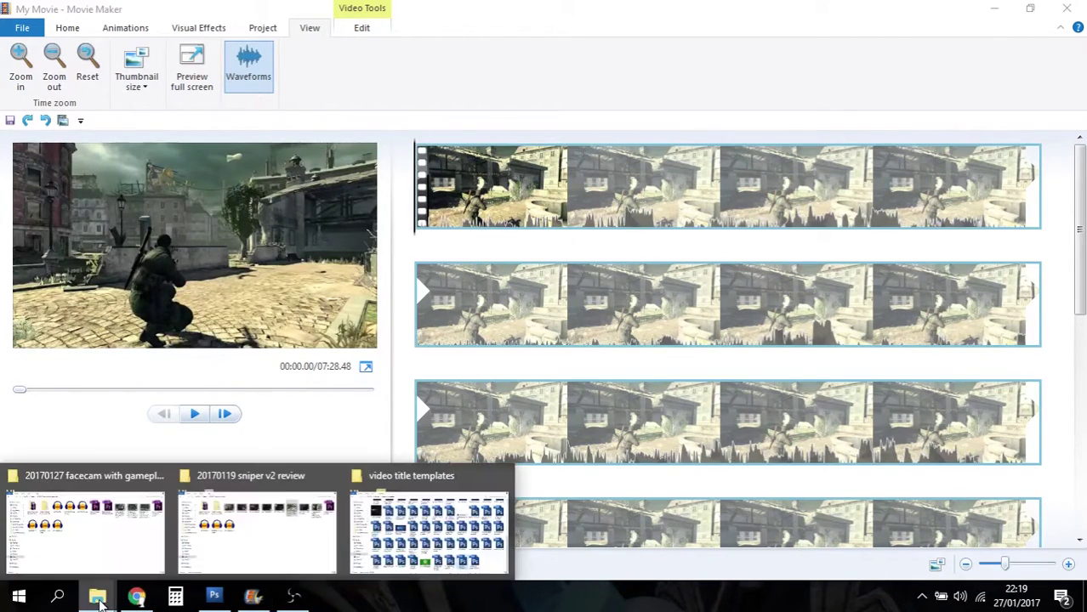
pyautogui.click(274, 517)
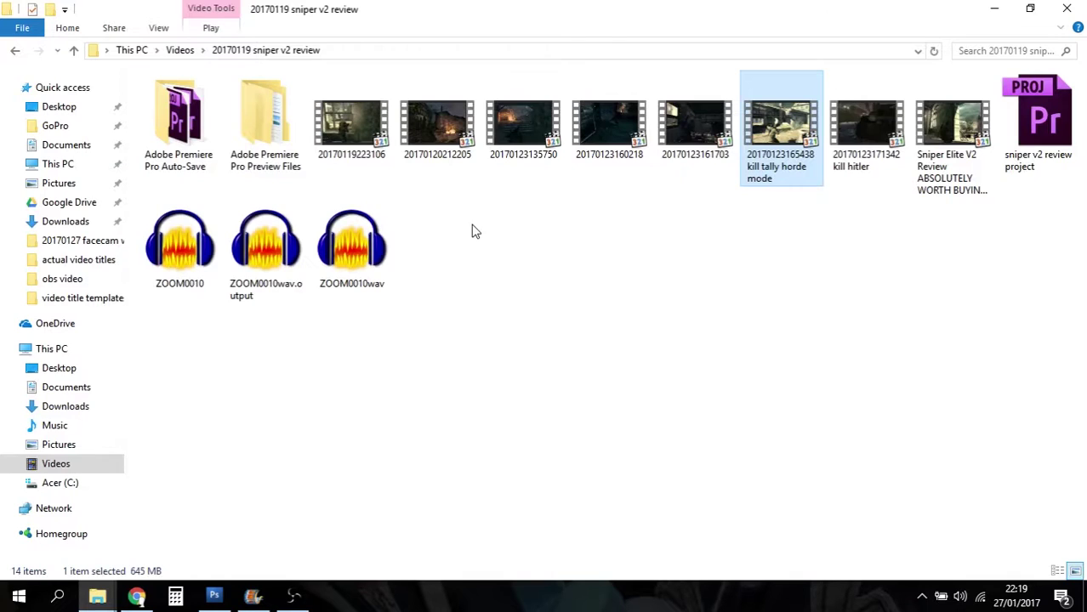
pyautogui.moveTo(274, 249); pyautogui.dragTo(443, 243)
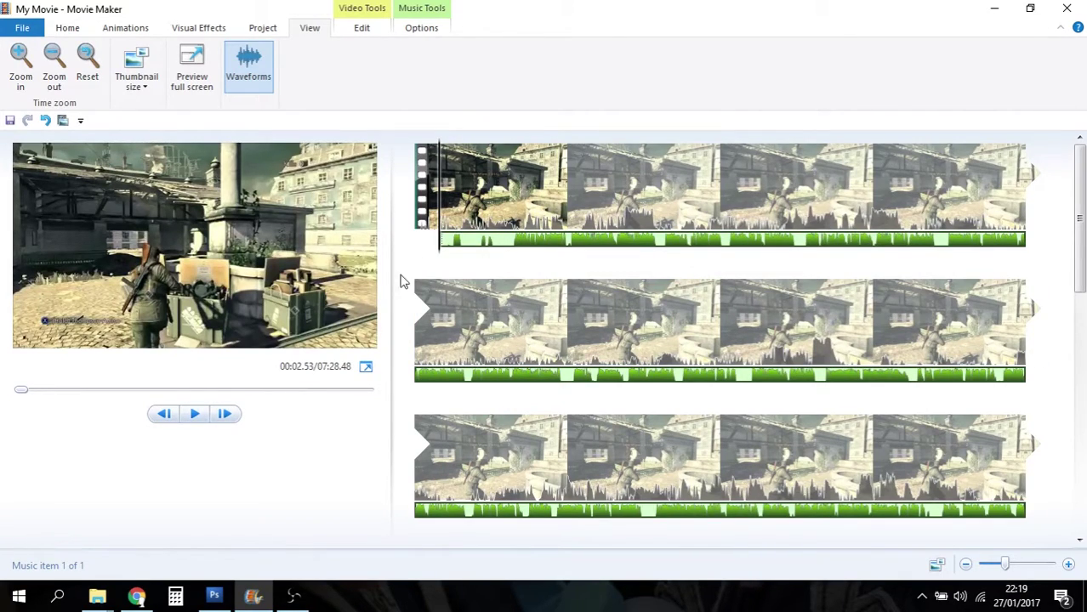
# Preview the movie with the new music, pausing around 10.9 seconds, and bring up the music options
pyautogui.click(196, 414)
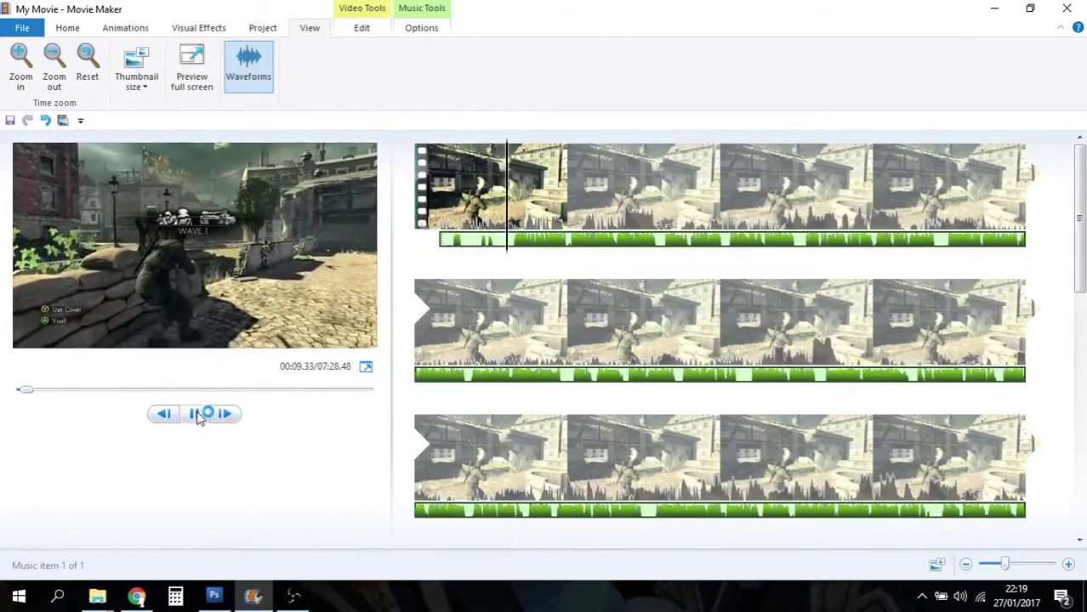
pyautogui.click(196, 414)
pyautogui.click(533, 158)
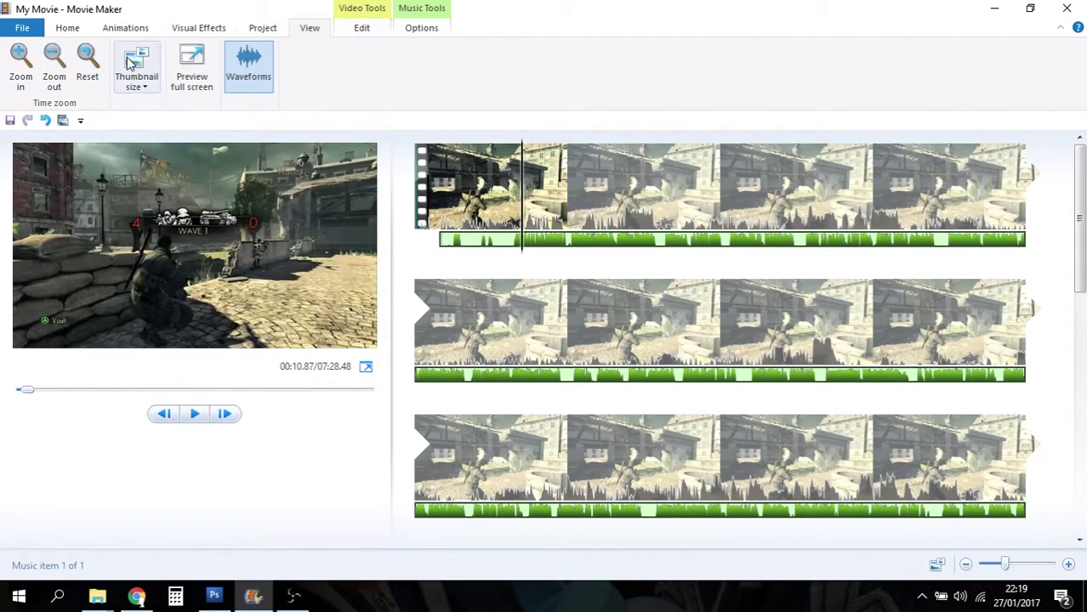
pyautogui.click(363, 15)
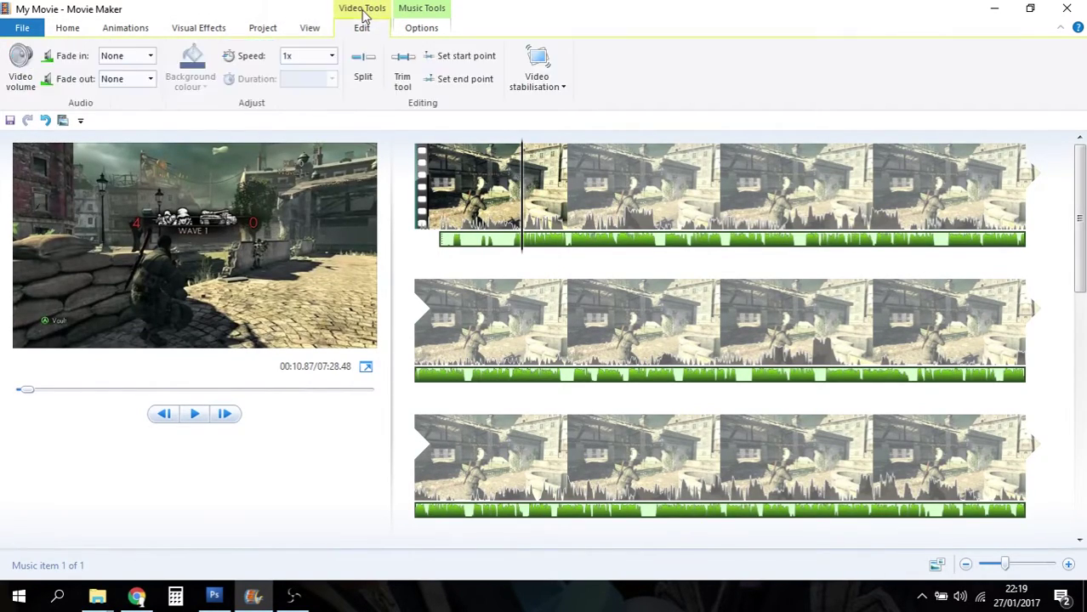
pyautogui.click(421, 27)
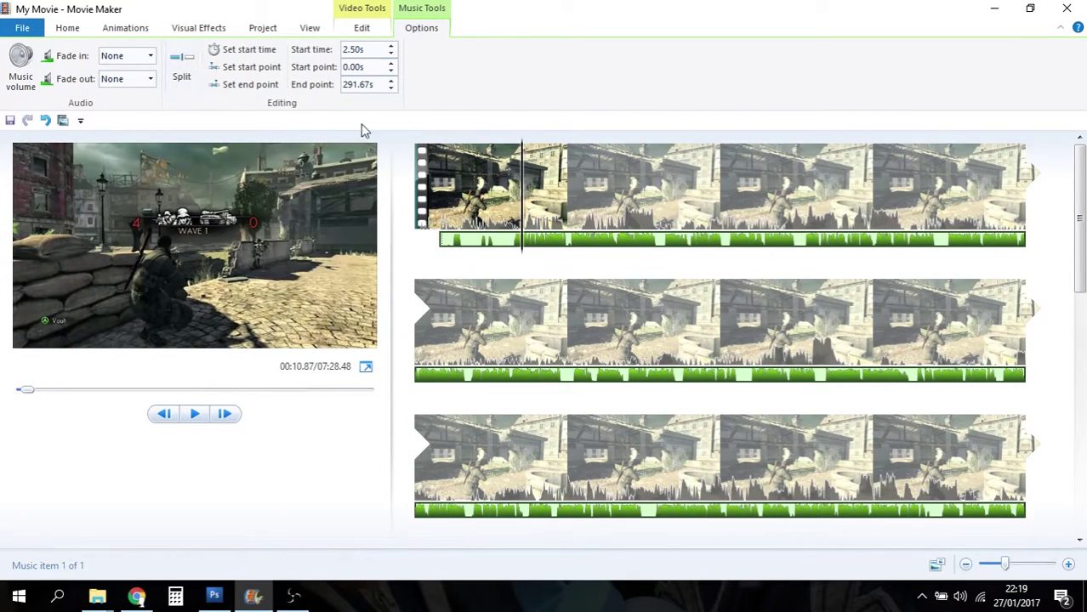
# Split the music at the 7-second mark and delete the short opening piece
pyautogui.moveTo(524, 148); pyautogui.dragTo(510, 150)
pyautogui.click(181, 79)
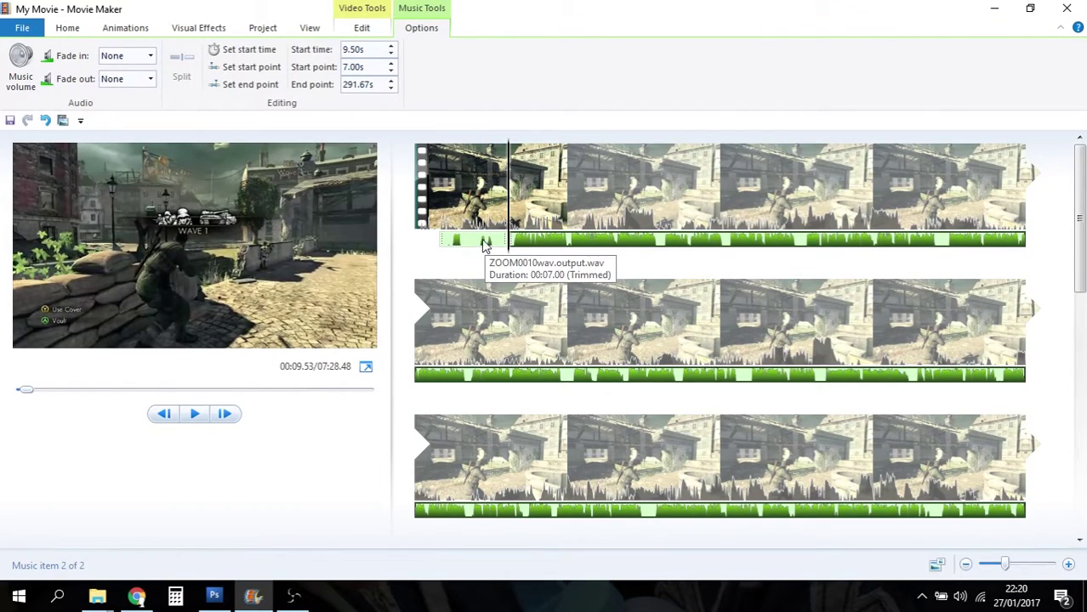
pyautogui.click(485, 243)
pyautogui.press('Delete')
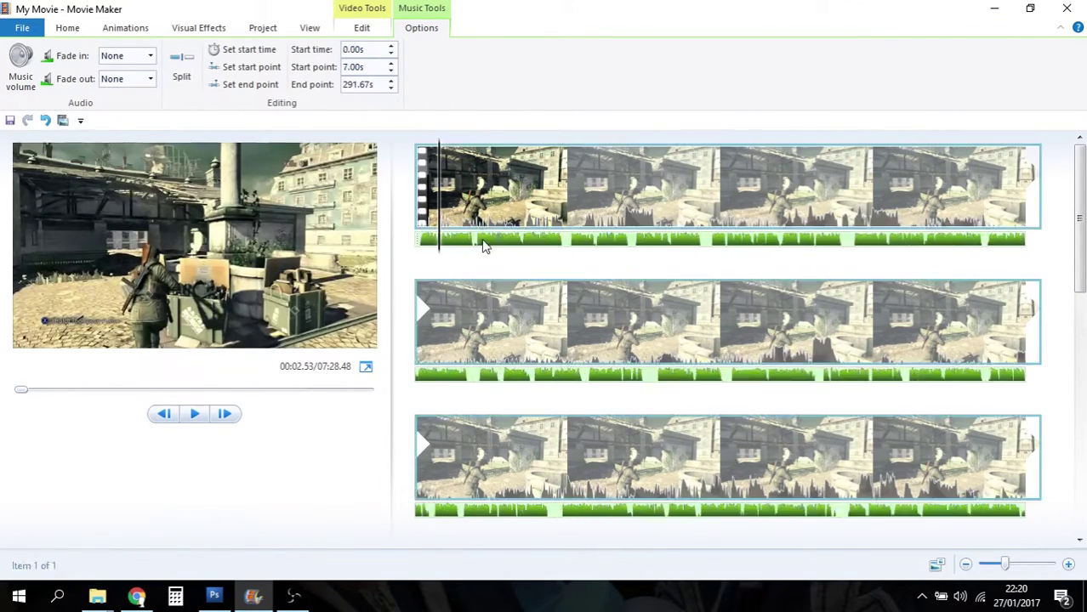
# Replay the movie from the start to check the trimmed music
pyautogui.click(418, 151)
pyautogui.click(197, 414)
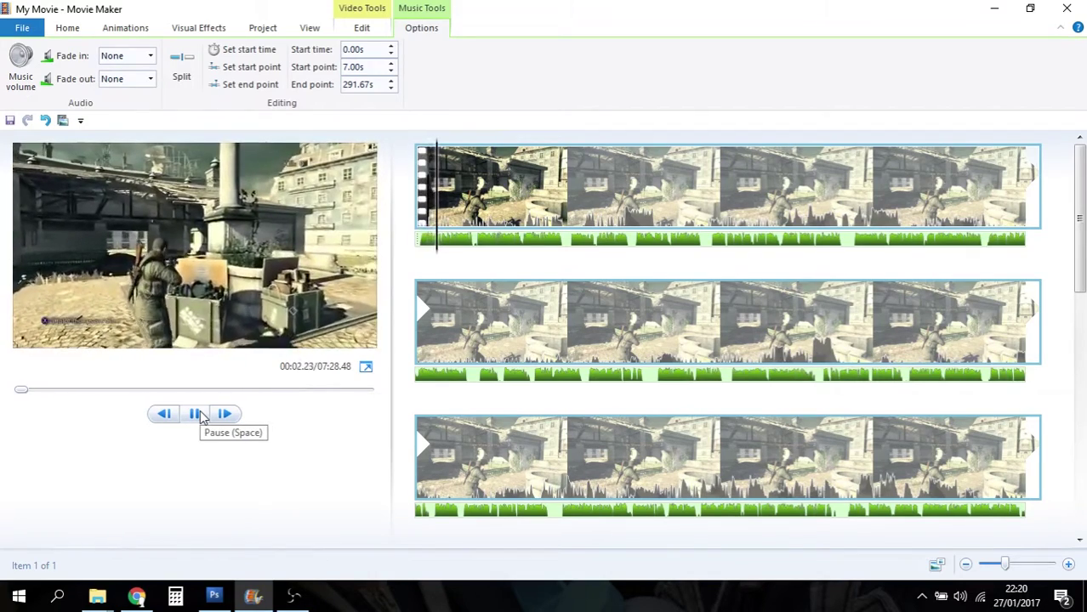
pyautogui.click(198, 413)
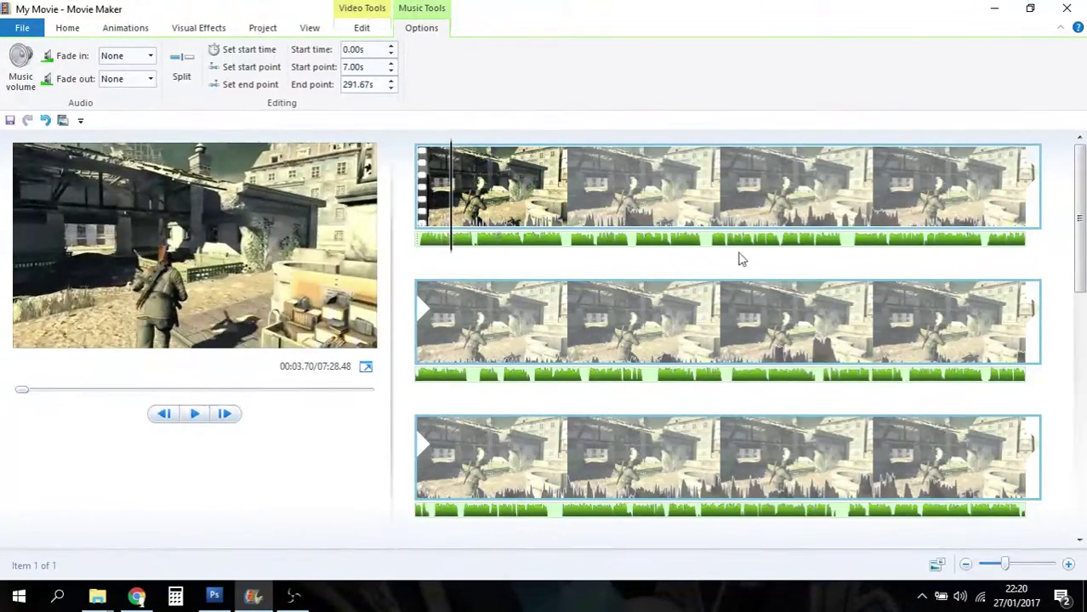
# Place the playhead at about 4:41, split the music there, and delete the trailing piece
pyautogui.moveTo(1080, 220); pyautogui.dragTo(1082, 394)
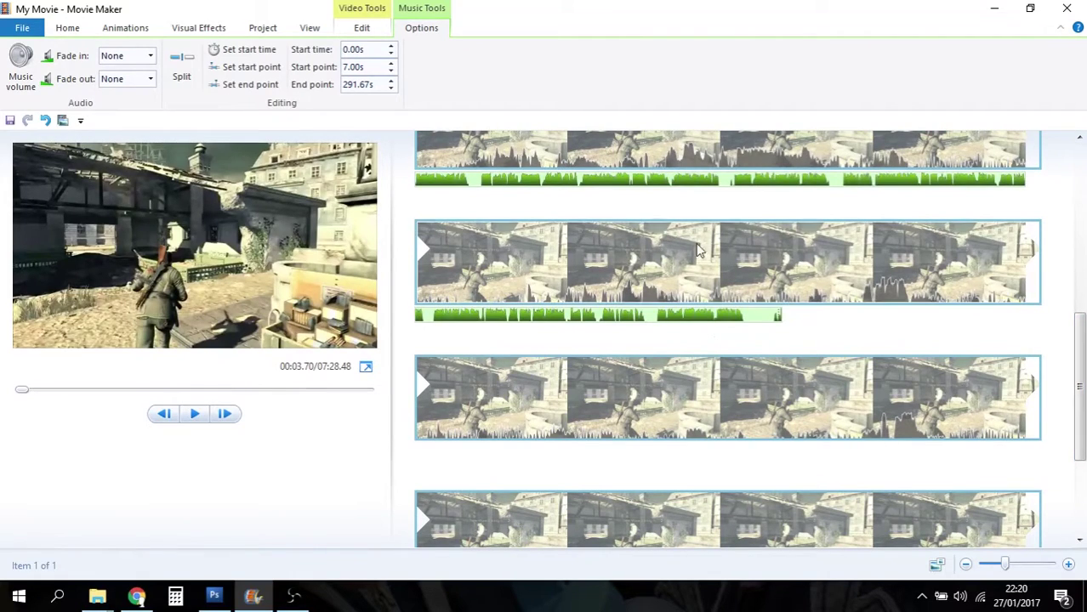
pyautogui.click(692, 311)
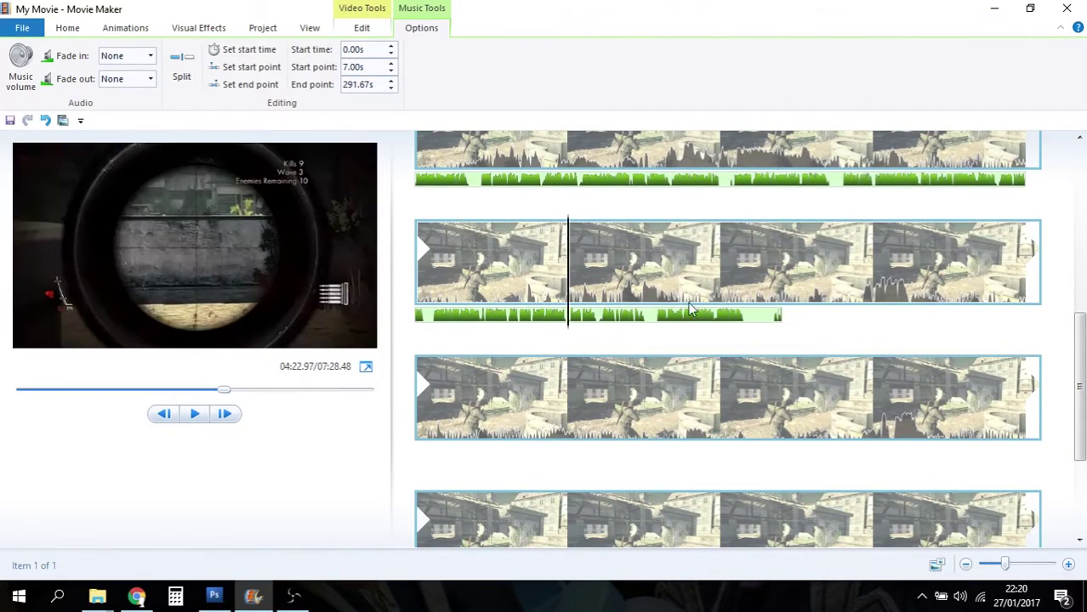
pyautogui.moveTo(568, 226); pyautogui.dragTo(708, 226)
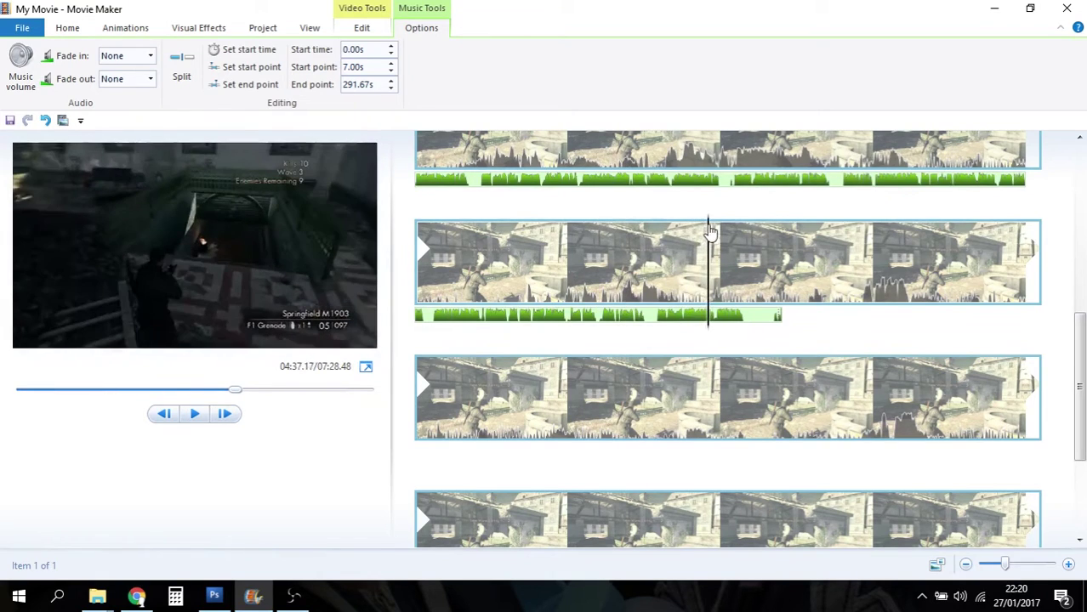
pyautogui.click(197, 416)
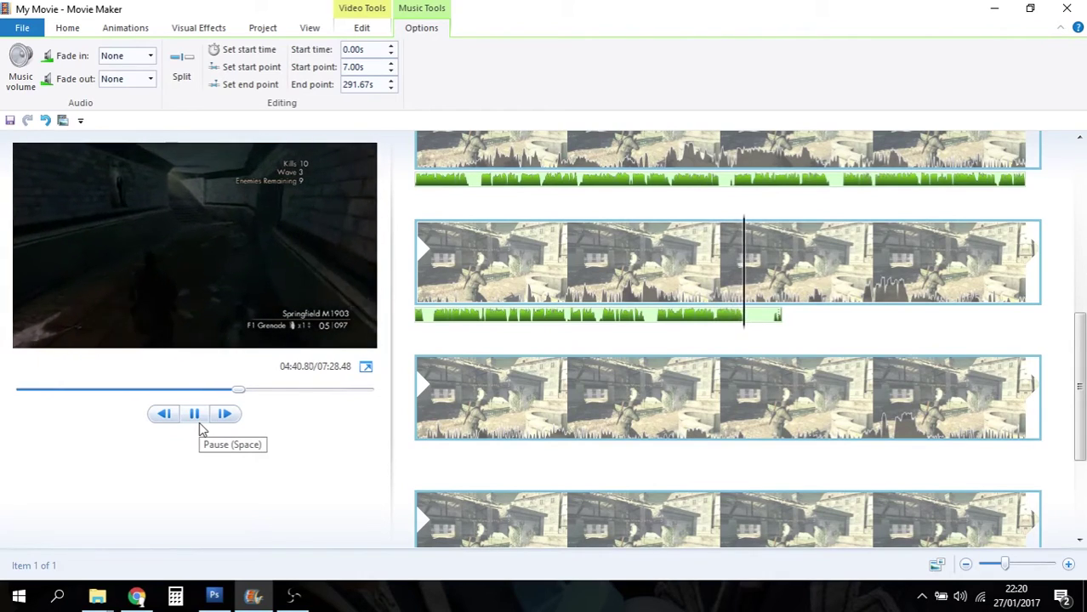
pyautogui.click(199, 420)
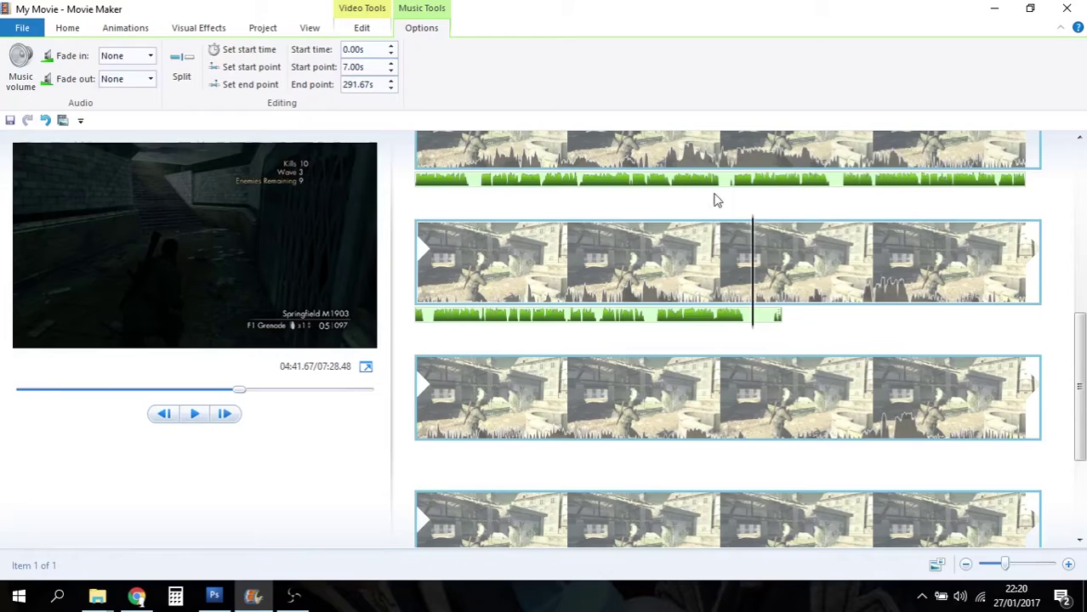
pyautogui.moveTo(754, 225); pyautogui.dragTo(747, 226)
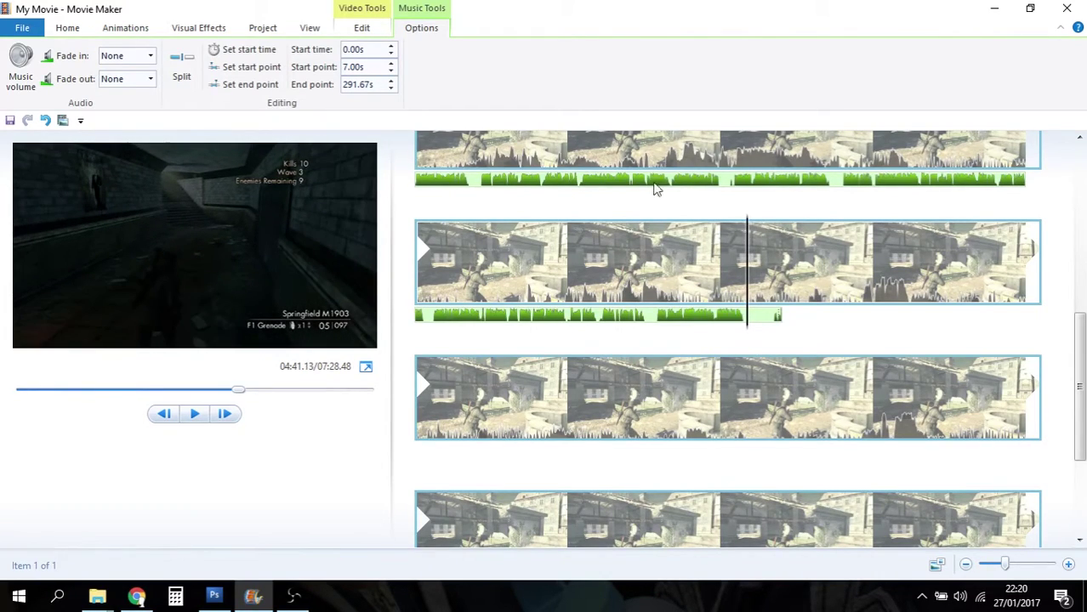
pyautogui.click(182, 64)
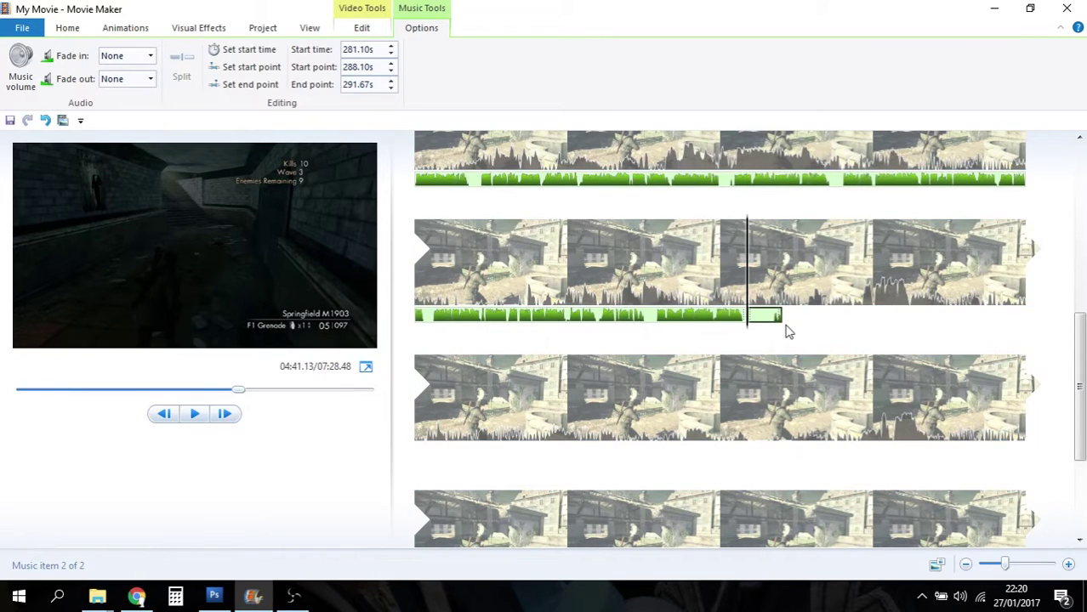
pyautogui.press('Delete')
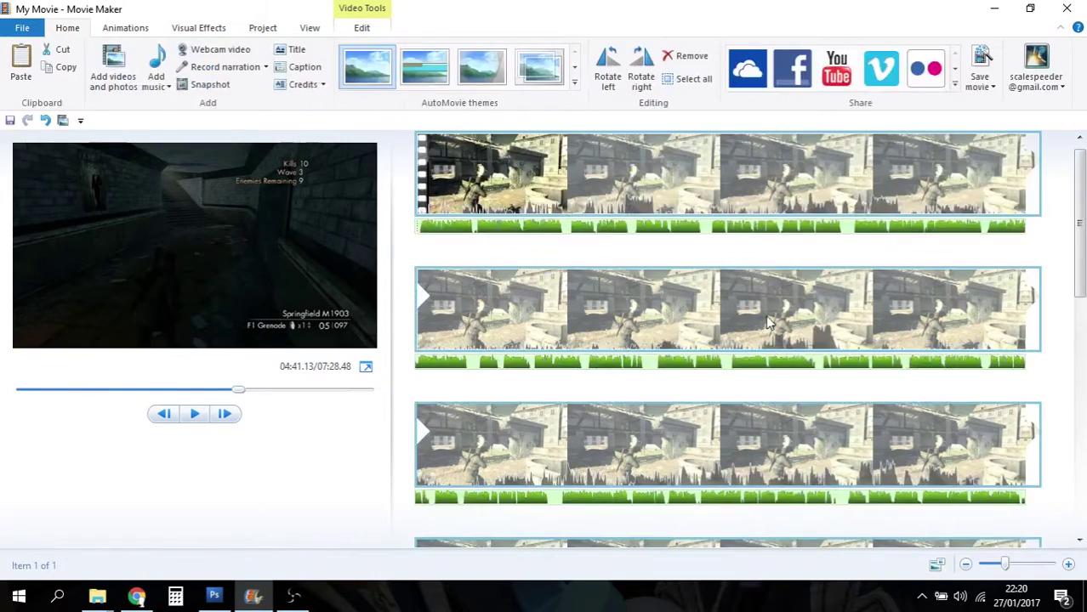
pyautogui.moveTo(1082, 265); pyautogui.dragTo(1055, 214)
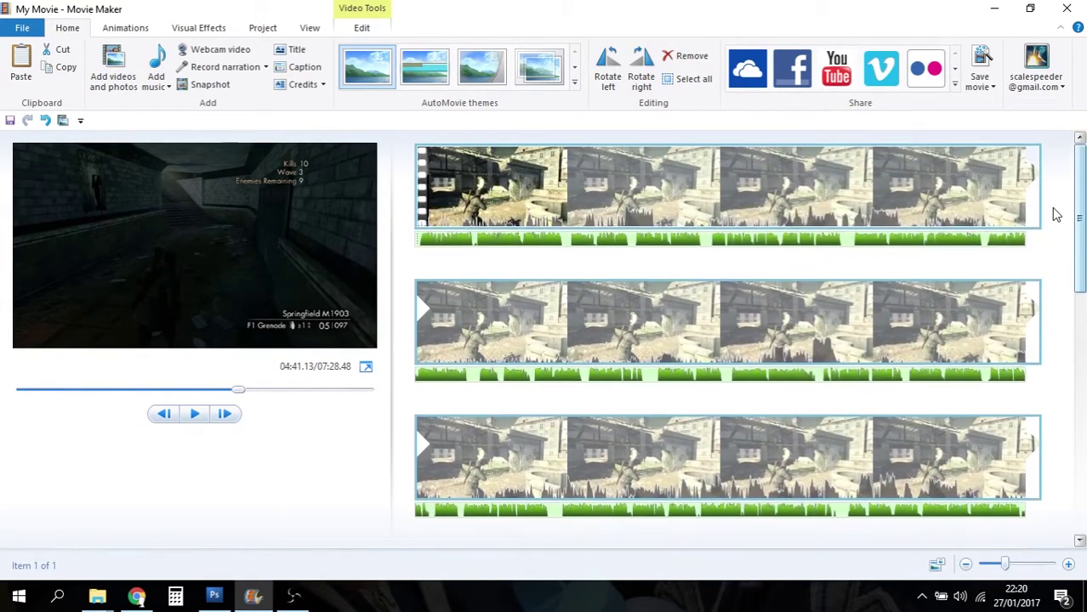
# Turn the gameplay clip's video volume up to full
pyautogui.click(546, 189)
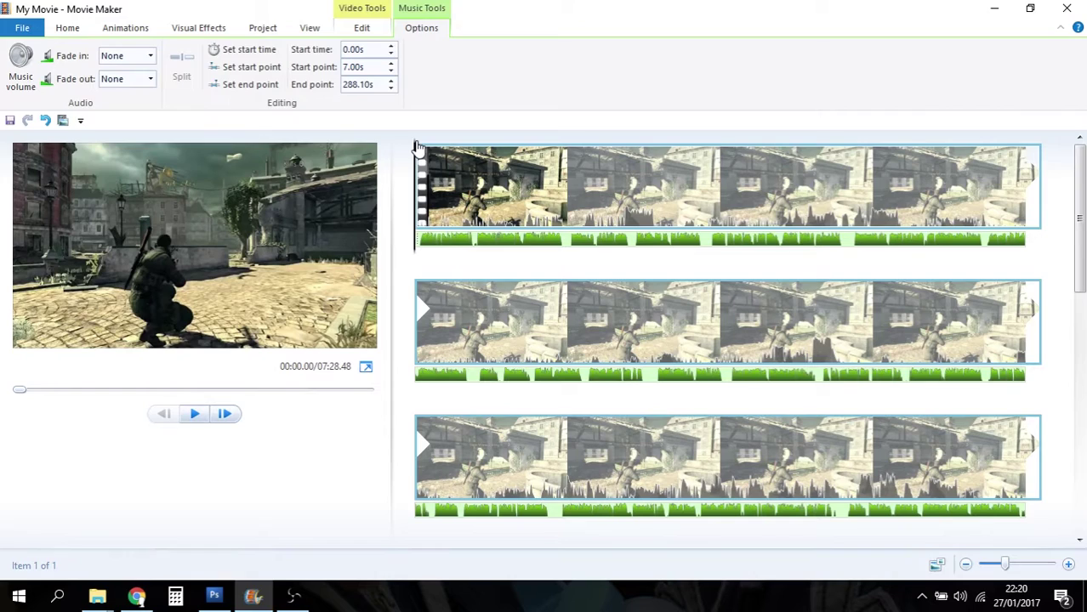
pyautogui.click(524, 243)
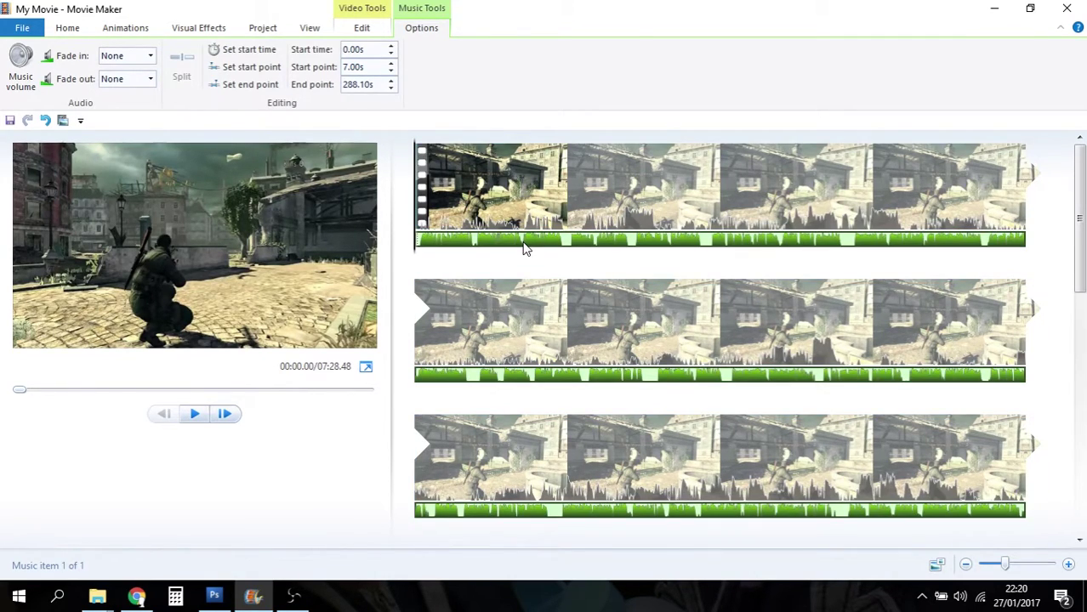
pyautogui.click(534, 206)
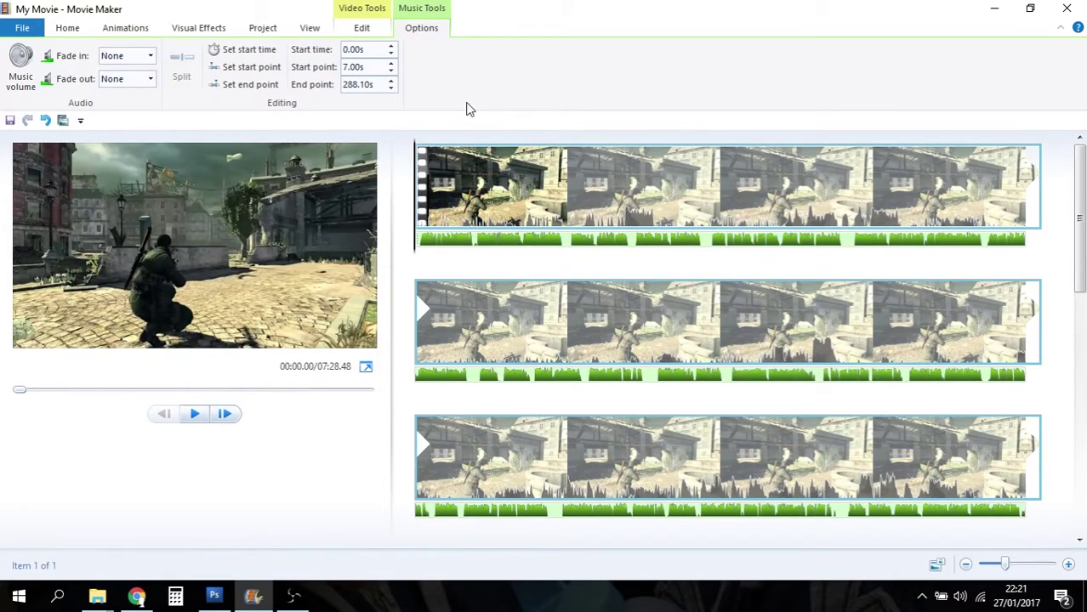
pyautogui.click(356, 12)
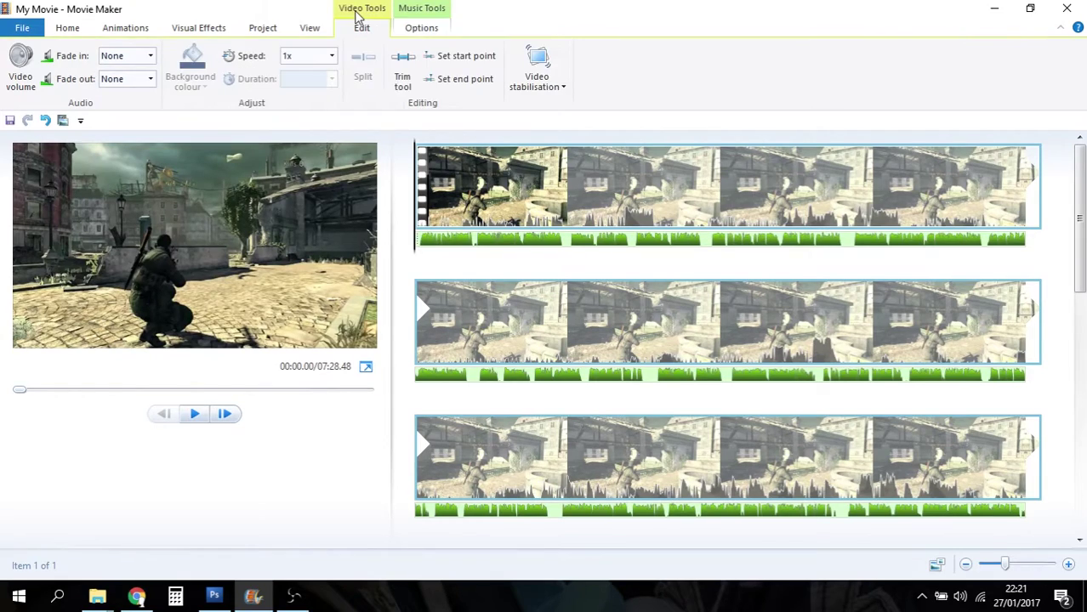
pyautogui.click(21, 68)
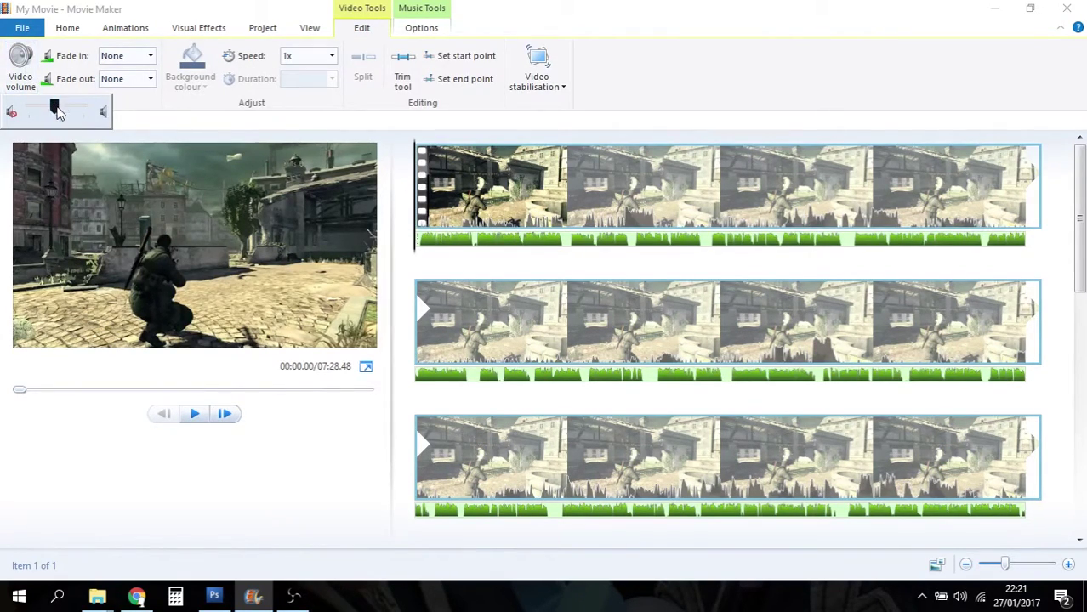
pyautogui.moveTo(53, 106)
pyautogui.mouseDown()
pyautogui.moveTo(100, 114)
pyautogui.moveTo(25, 113)
pyautogui.moveTo(58, 113)
pyautogui.mouseUp()
# Raise the background music volume
pyautogui.click(418, 10)
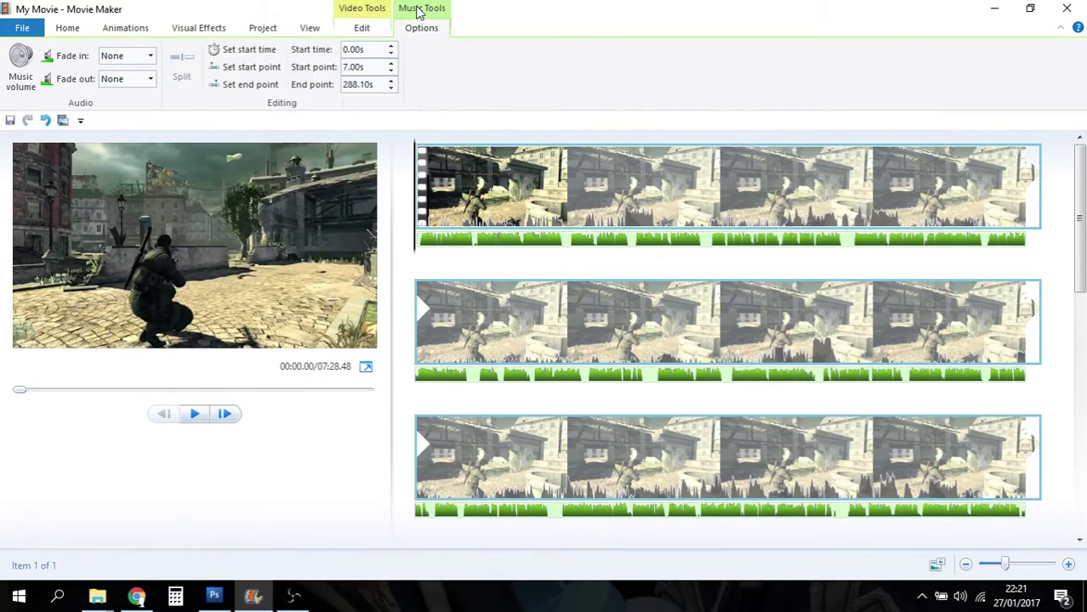
pyautogui.click(21, 59)
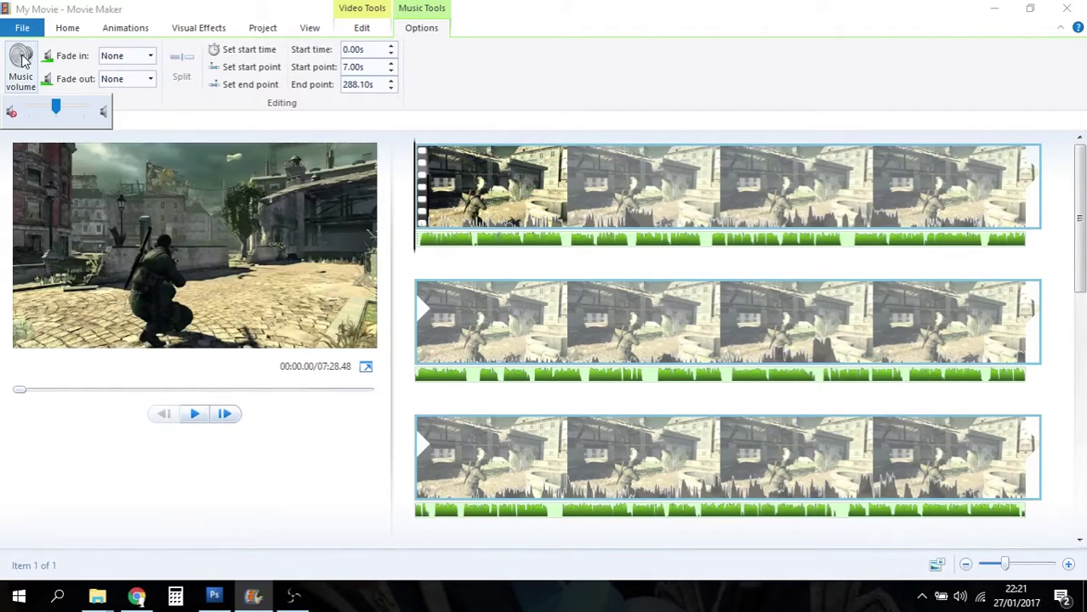
pyautogui.moveTo(62, 114)
pyautogui.mouseDown()
pyautogui.moveTo(94, 118)
pyautogui.moveTo(81, 113)
pyautogui.mouseUp()
# Close the volume control, preview the opening, and set the playhead at 00:15.80
pyautogui.click(467, 85)
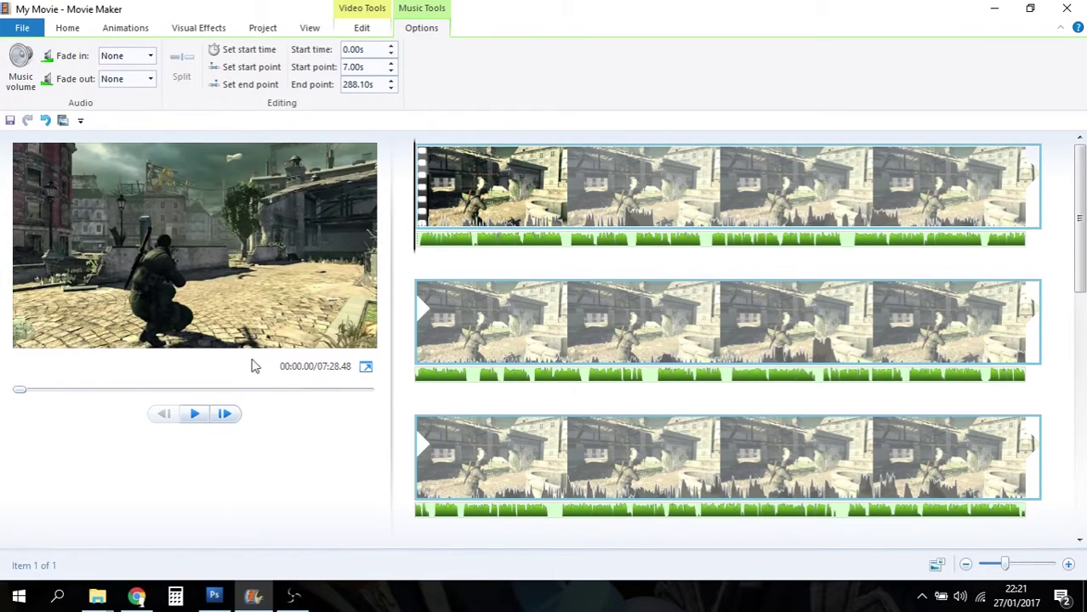
pyautogui.click(196, 415)
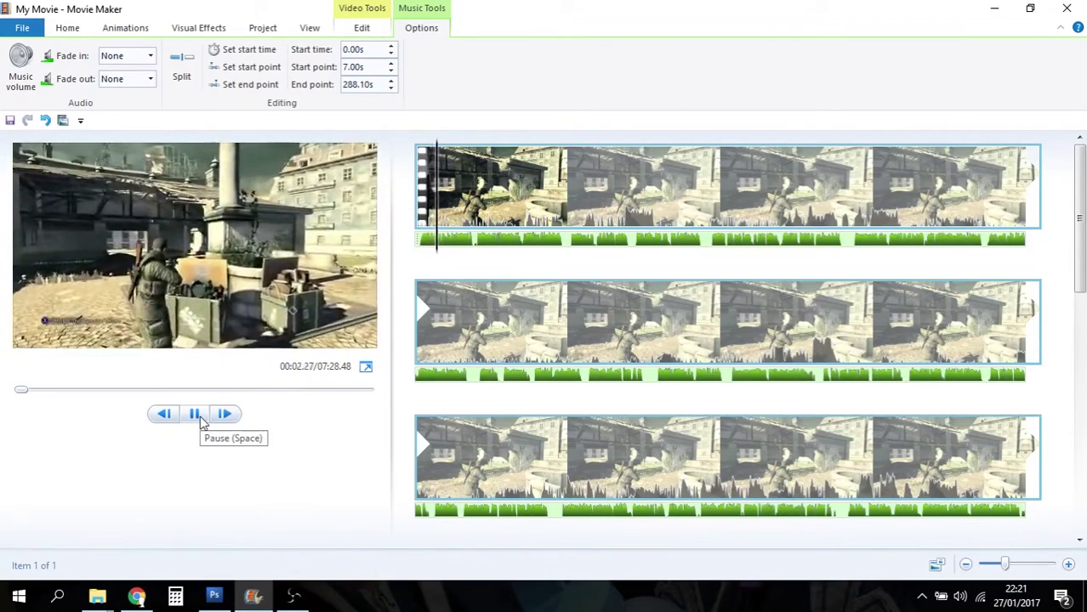
pyautogui.click(195, 415)
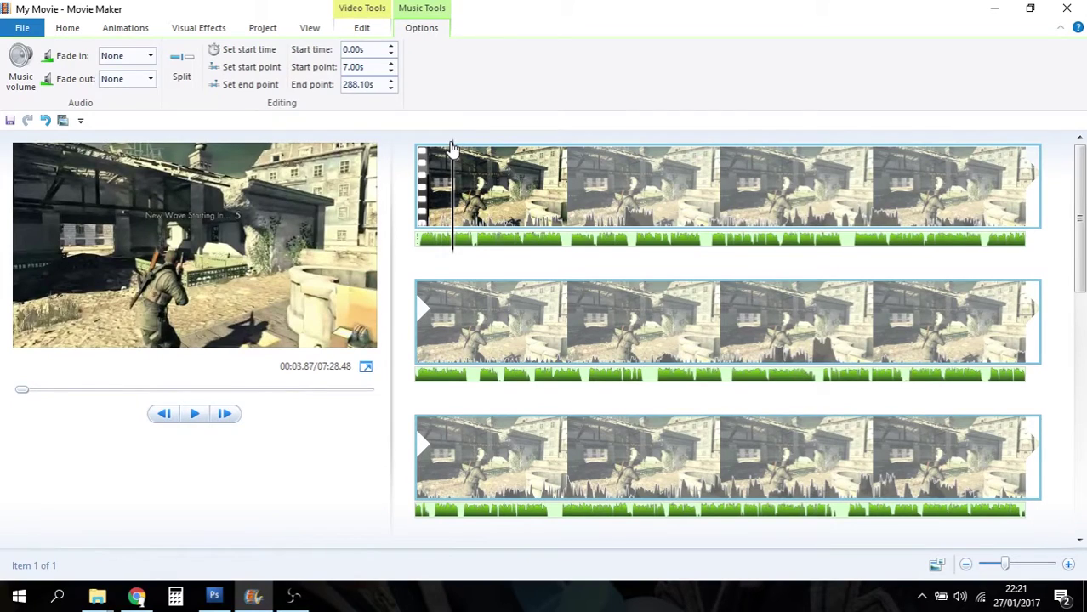
pyautogui.moveTo(453, 149); pyautogui.dragTo(573, 158)
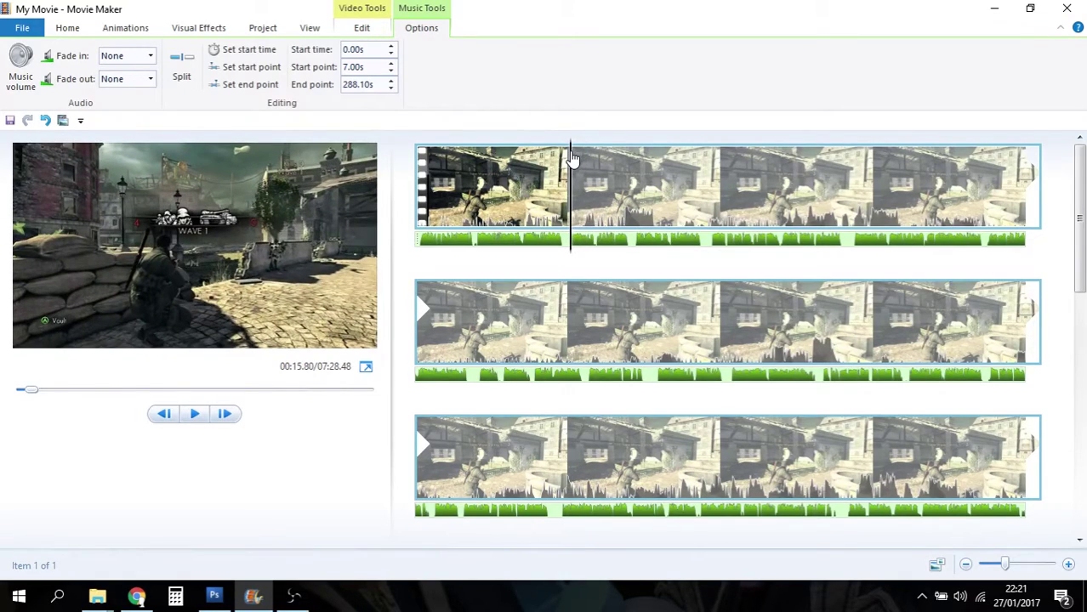
# Split the first clip at 00:15.80, delete the opening piece, and preview the new start
pyautogui.click(362, 26)
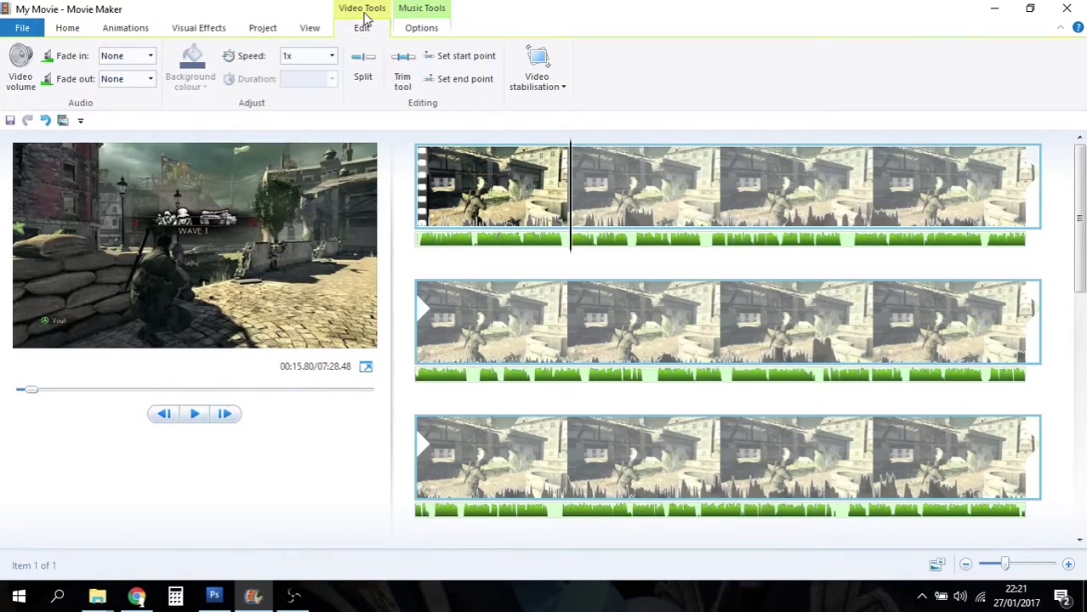
pyautogui.click(363, 73)
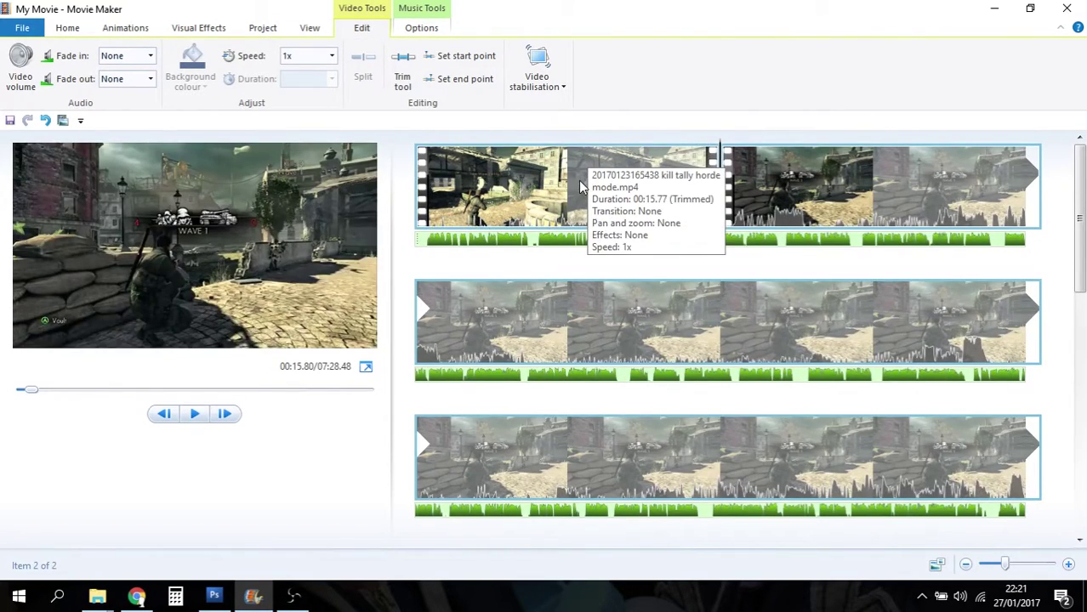
pyautogui.click(578, 181)
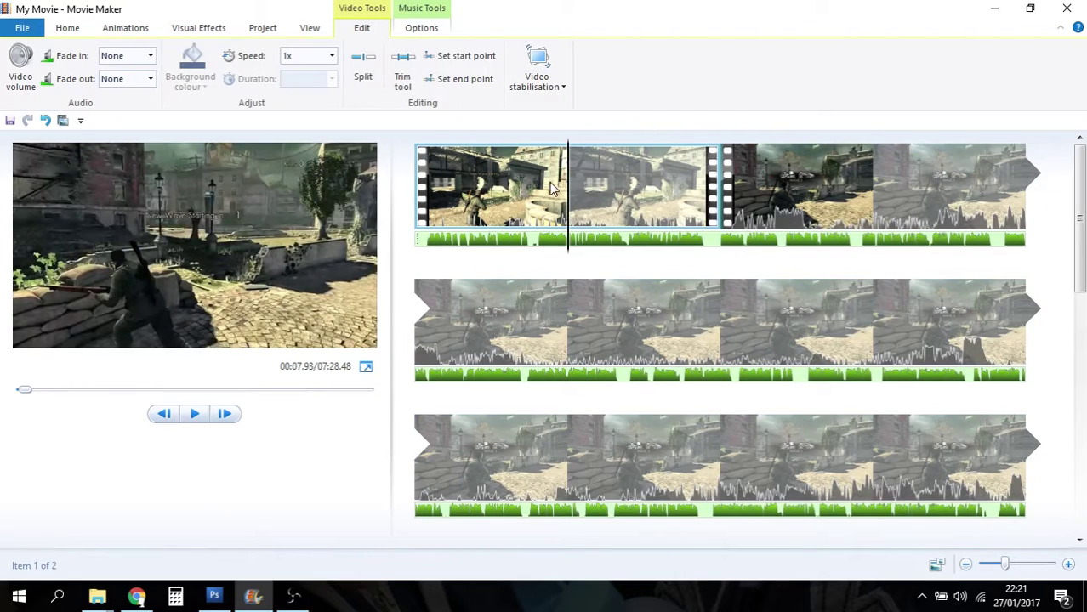
pyautogui.press('Home')
pyautogui.press('Delete')
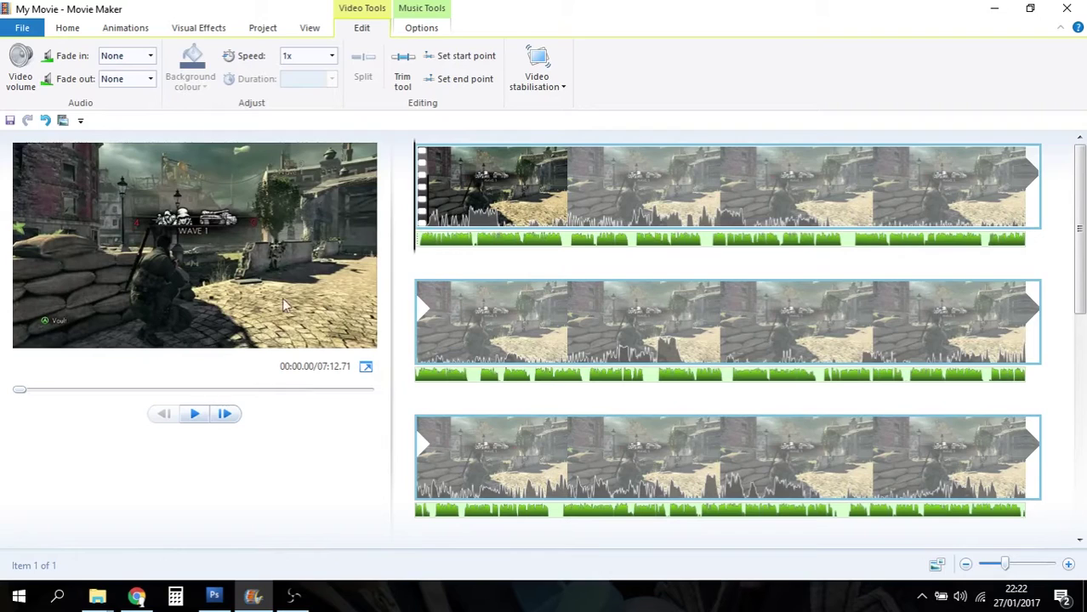
pyautogui.click(200, 419)
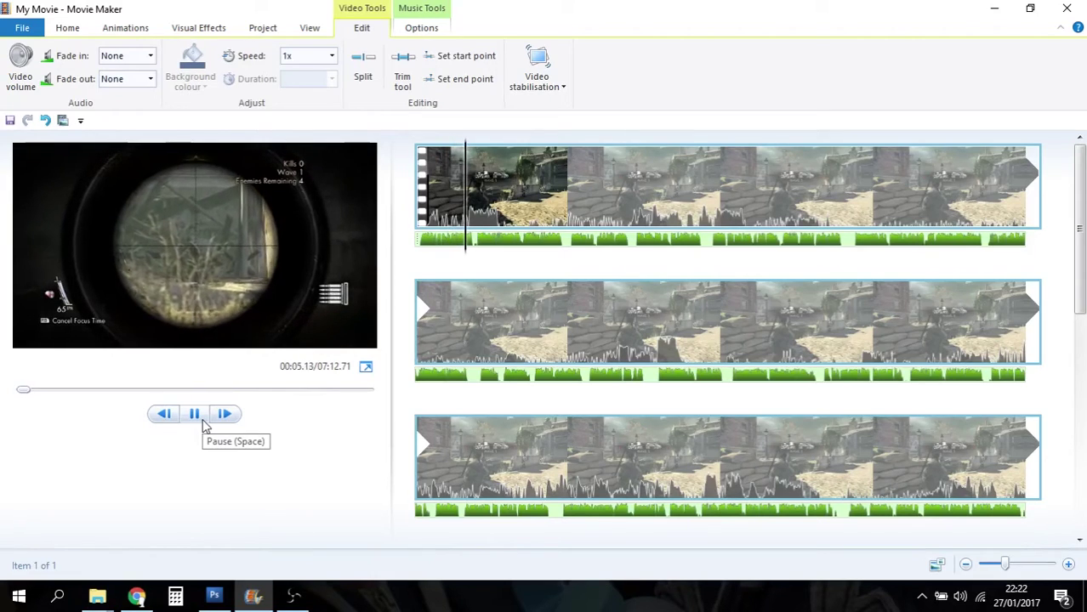
pyautogui.click(201, 421)
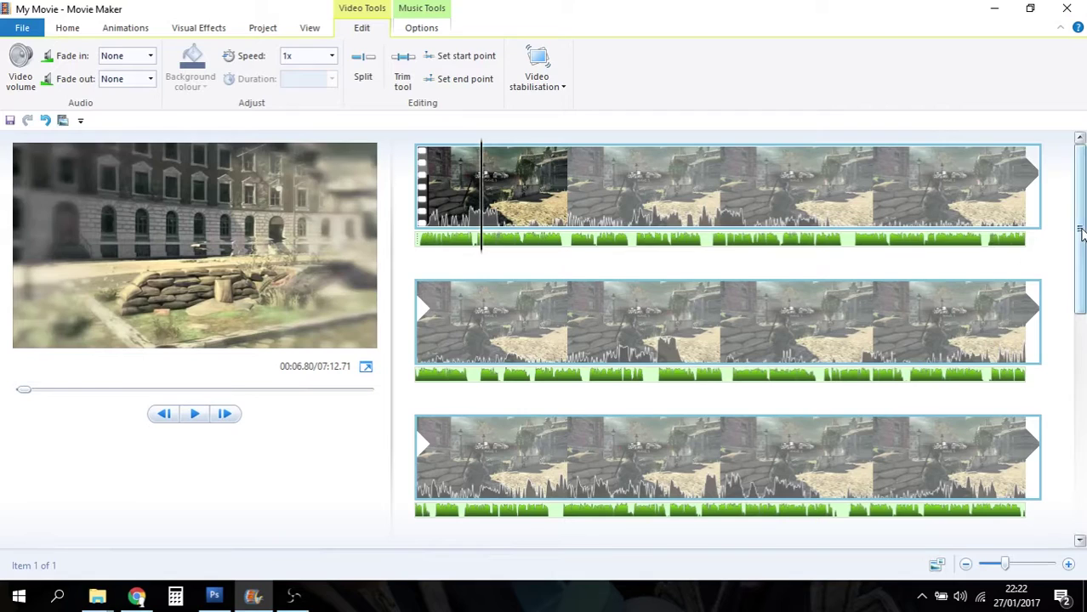
# Split the clip at 03:36.37 and at the scope section's end, then delete that sniper-scope piece
pyautogui.moveTo(1082, 234); pyautogui.dragTo(1081, 309)
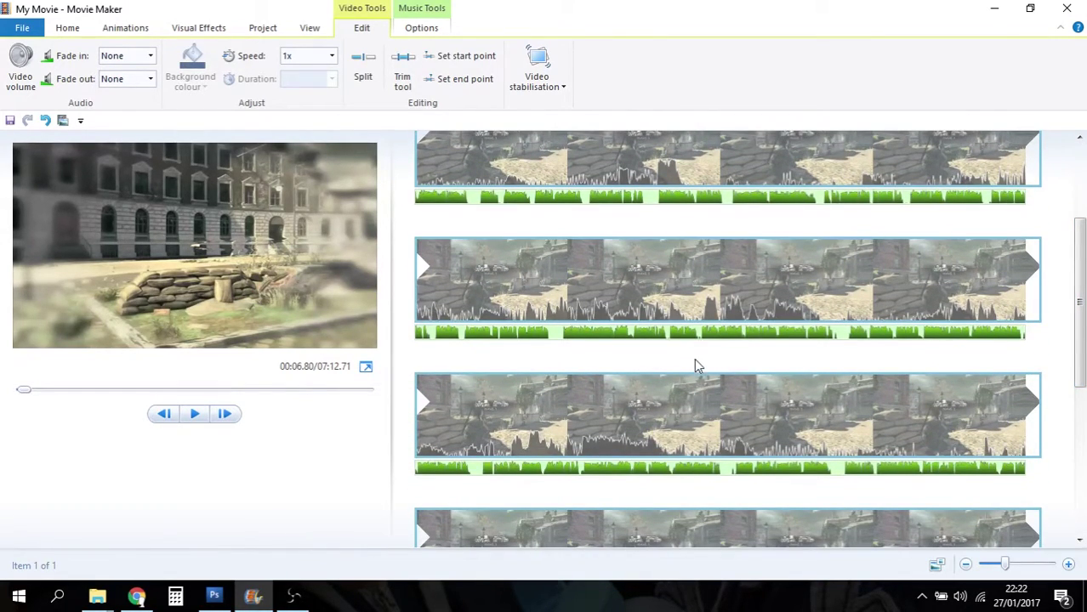
pyautogui.click(568, 379)
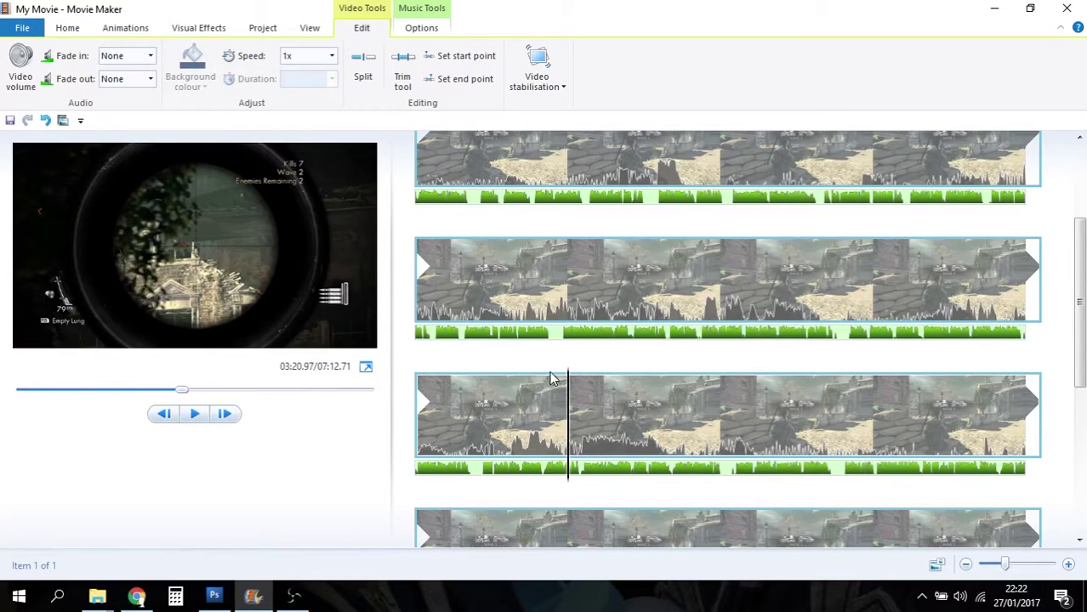
pyautogui.moveTo(569, 377); pyautogui.dragTo(722, 380)
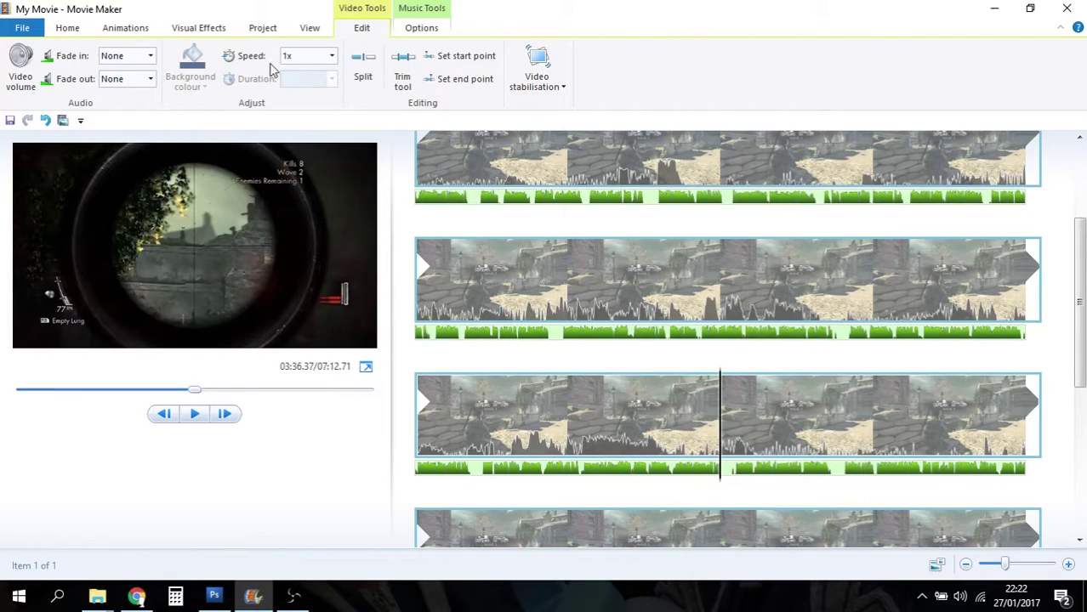
pyautogui.click(363, 64)
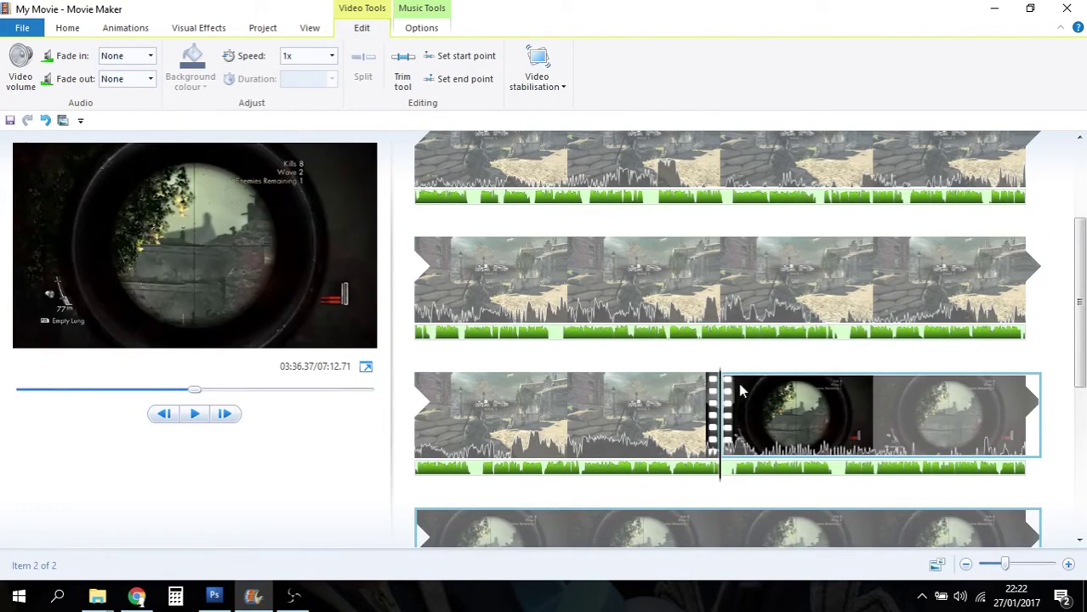
pyautogui.moveTo(720, 377); pyautogui.dragTo(907, 382)
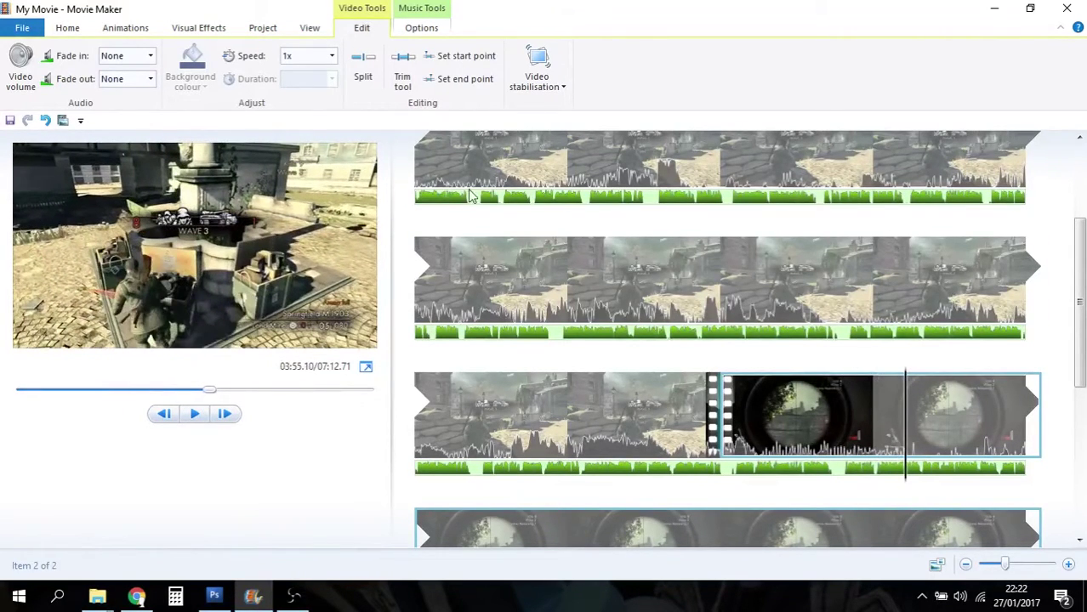
pyautogui.click(363, 64)
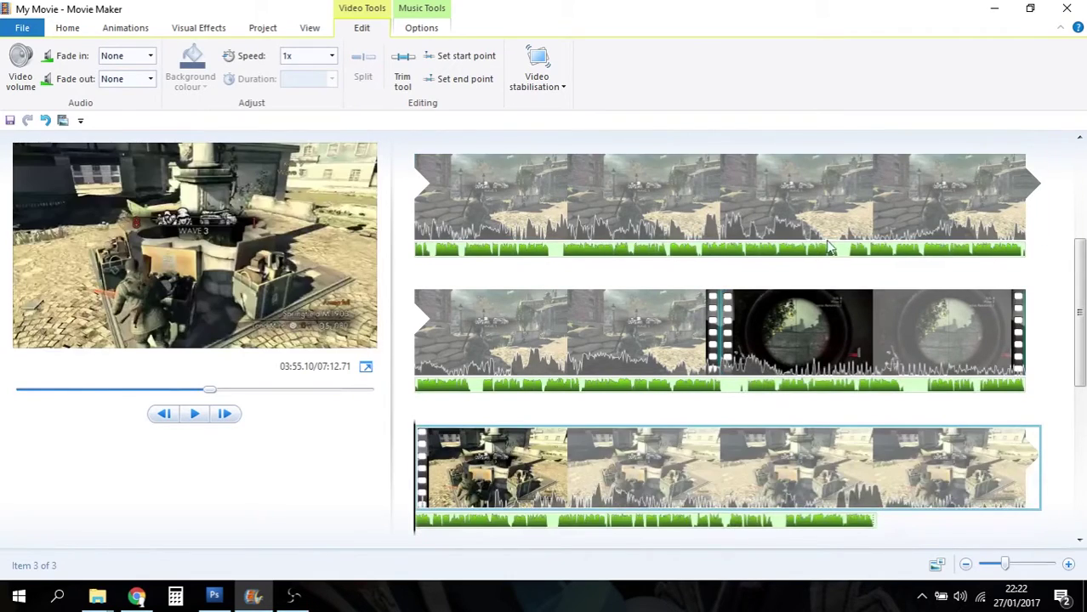
pyautogui.click(827, 337)
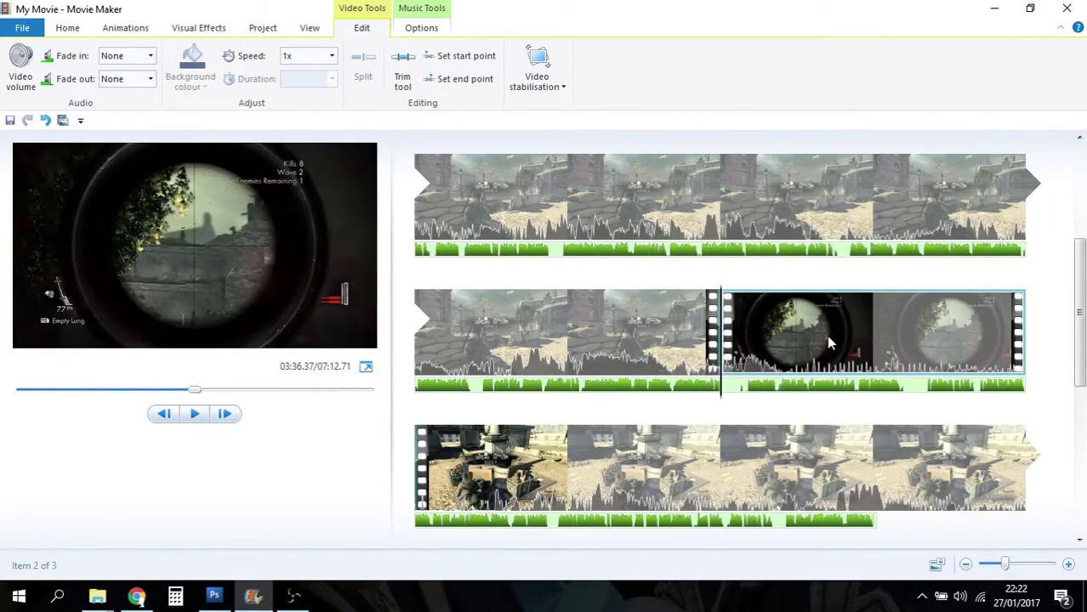
pyautogui.press('Delete')
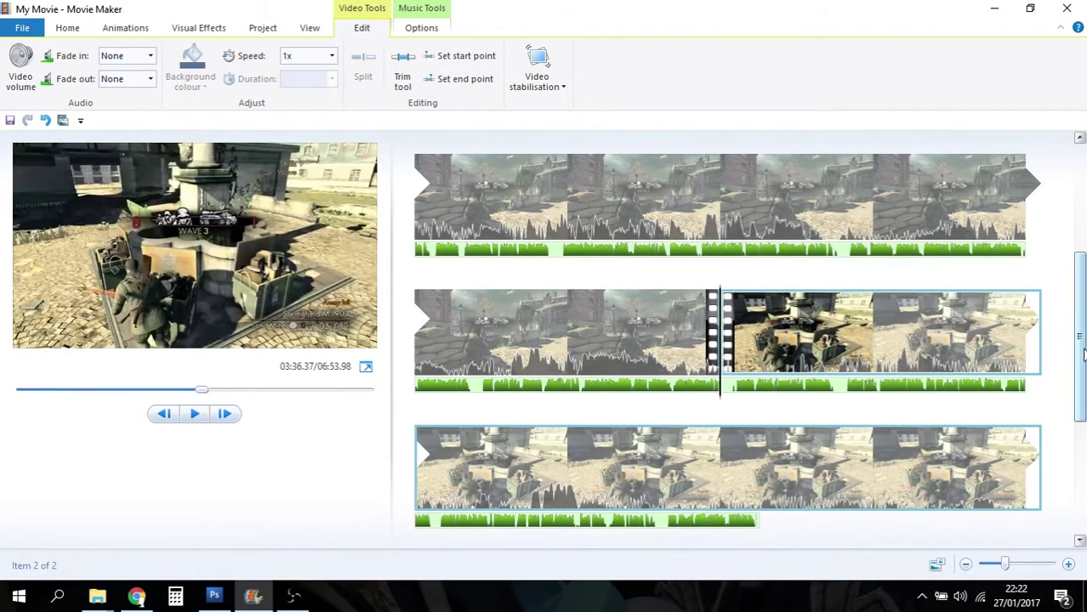
pyautogui.scroll(-1, 1080, 357)
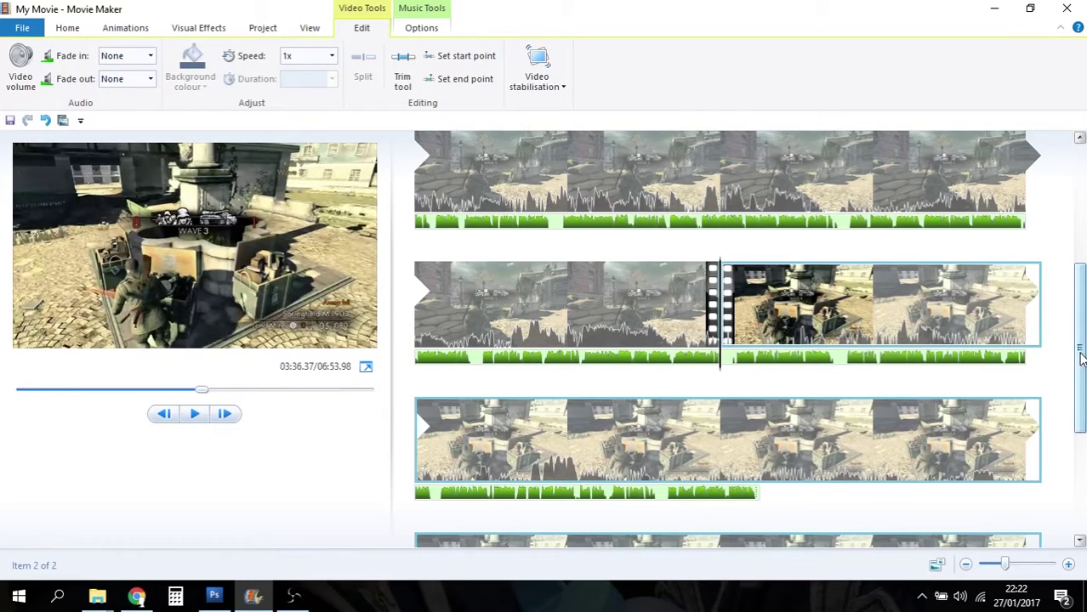
pyautogui.moveTo(1080, 357)
pyautogui.mouseDown()
pyautogui.moveTo(1068, 255)
pyautogui.moveTo(1074, 368)
pyautogui.mouseUp()
# Split the gameplay at 04:41.47 and delete the end piece past the music
pyautogui.scroll(-3, 1077, 372)
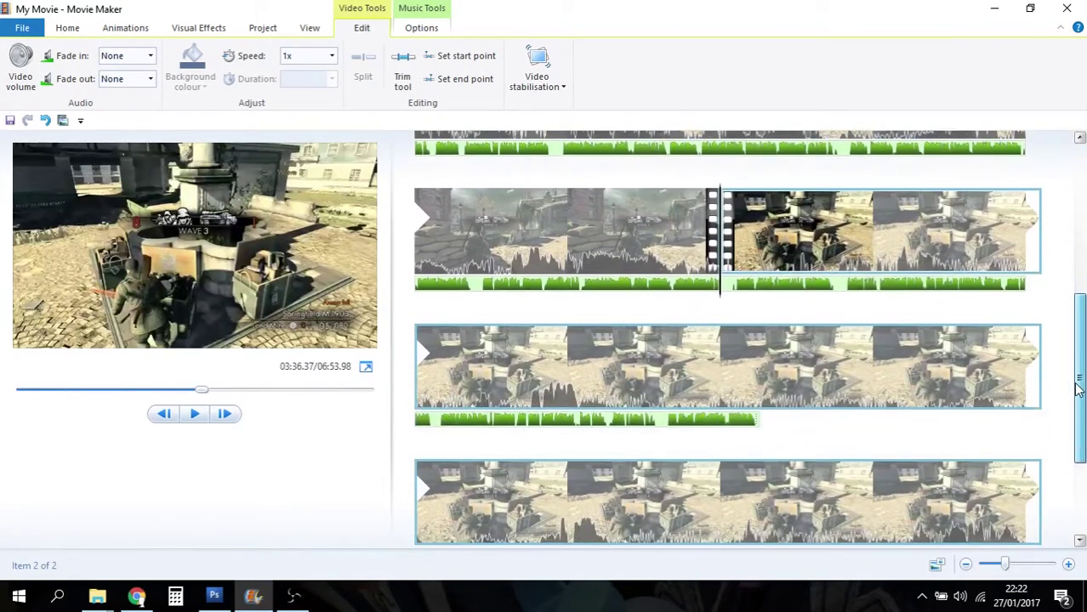
pyautogui.click(716, 325)
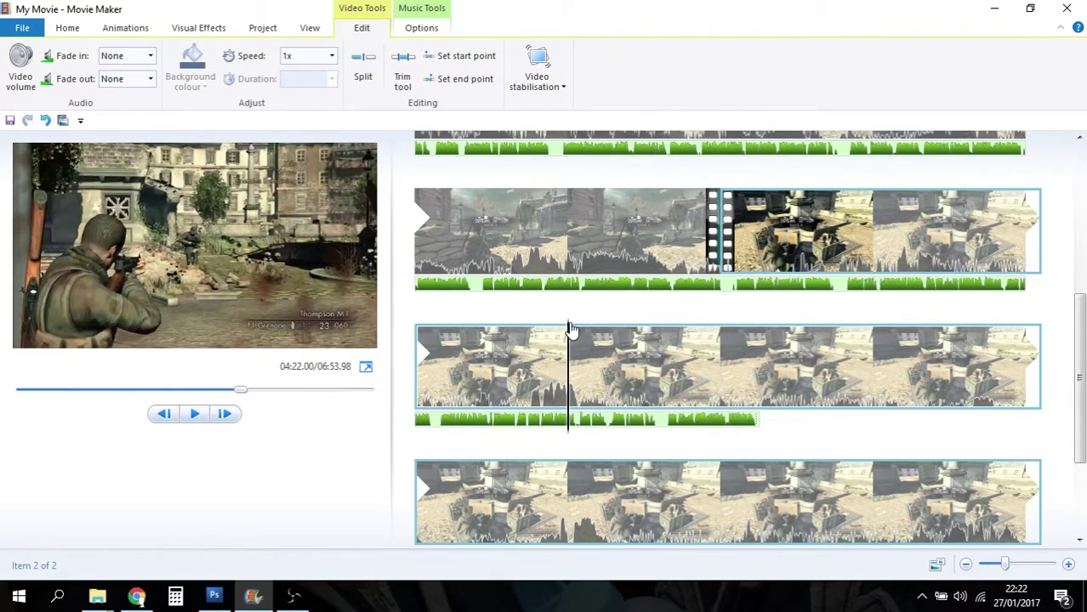
pyautogui.moveTo(572, 329); pyautogui.dragTo(729, 330)
pyautogui.click(195, 422)
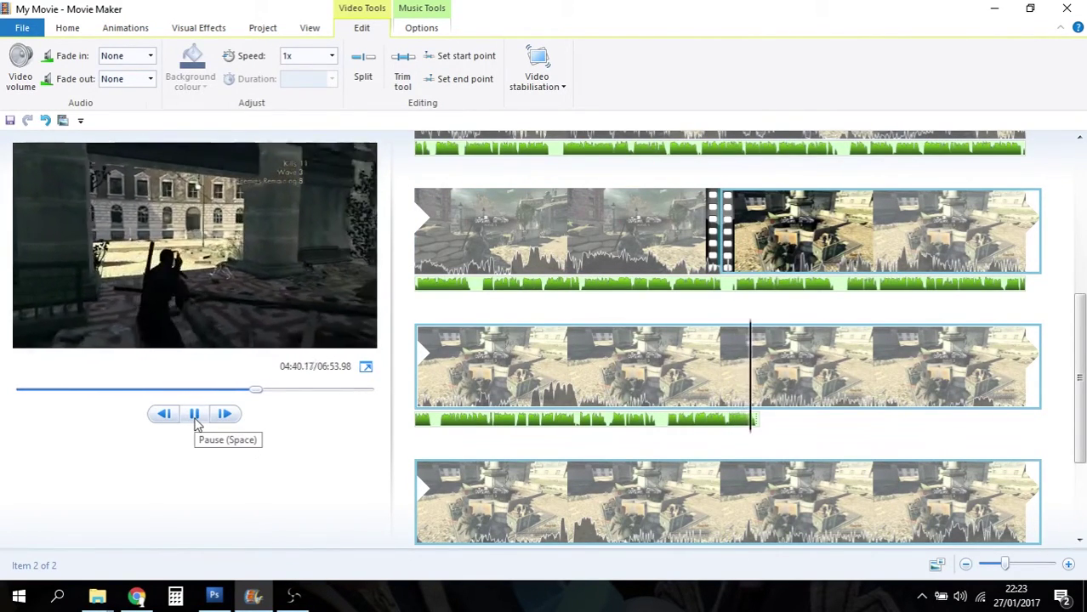
pyautogui.click(195, 414)
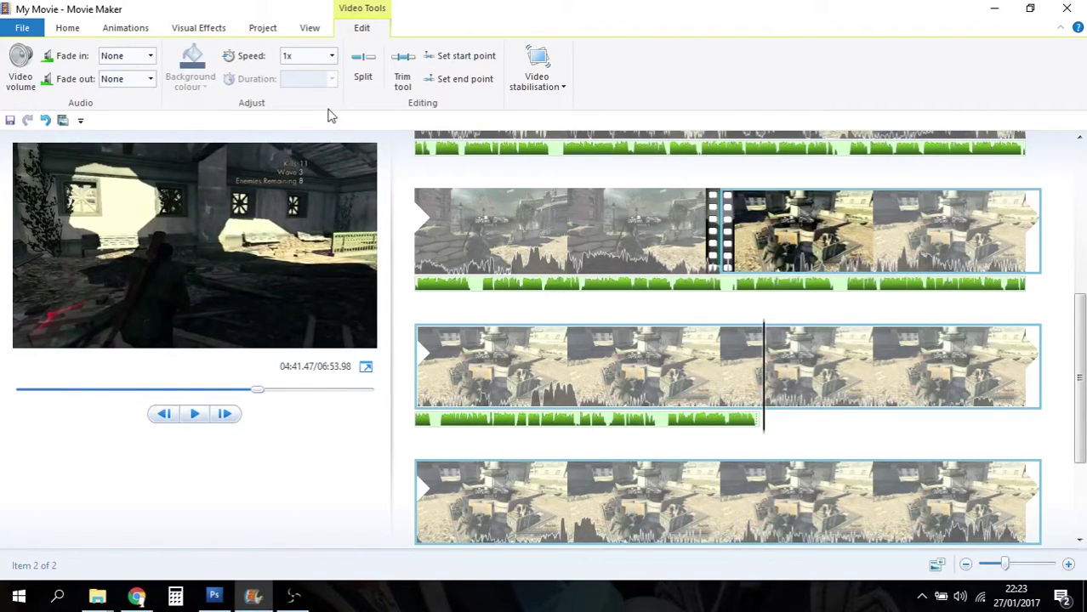
pyautogui.click(363, 60)
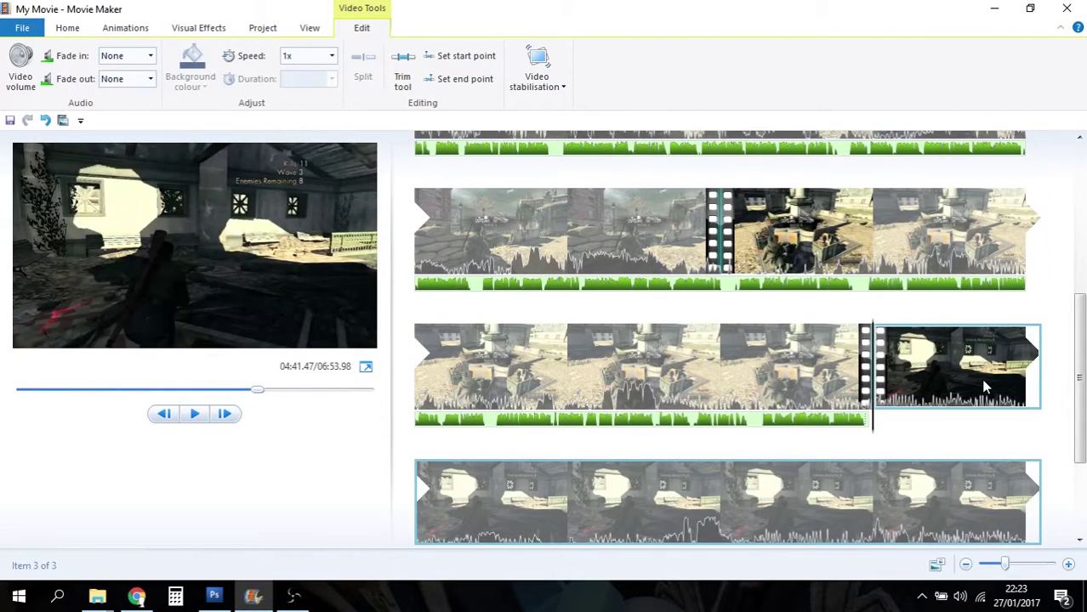
pyautogui.press('Delete')
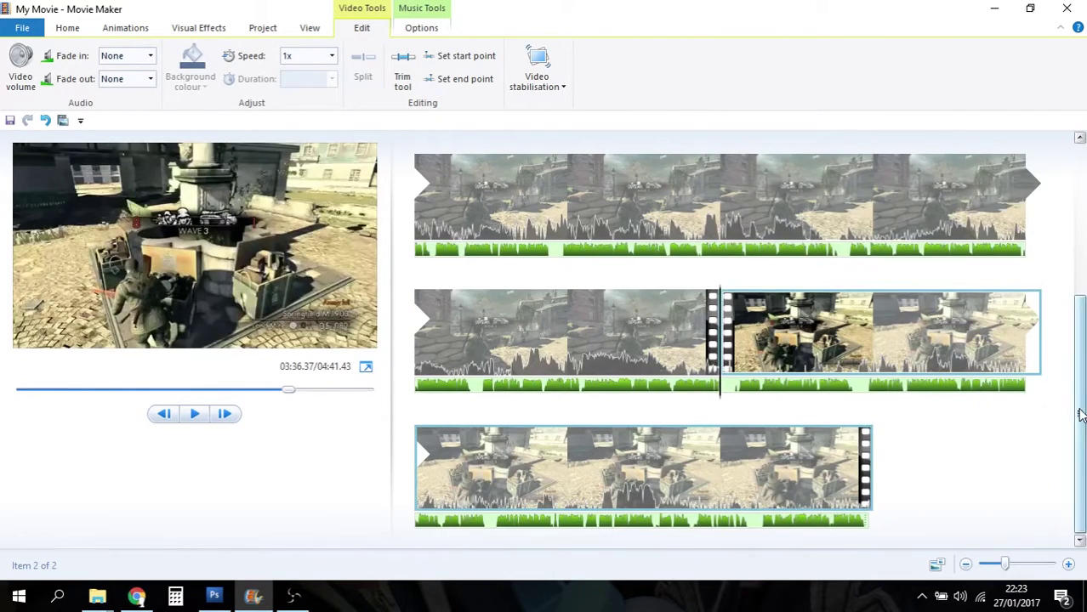
# Select the first gameplay clip and return playback to the movie's start
pyautogui.moveTo(1078, 383); pyautogui.dragTo(1065, 259)
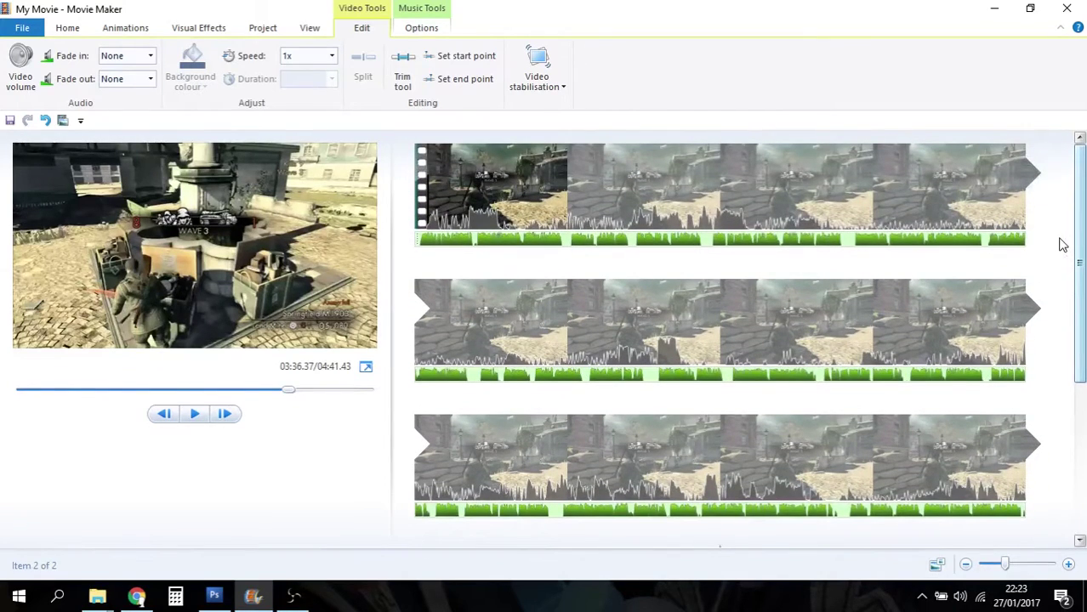
pyautogui.click(806, 186)
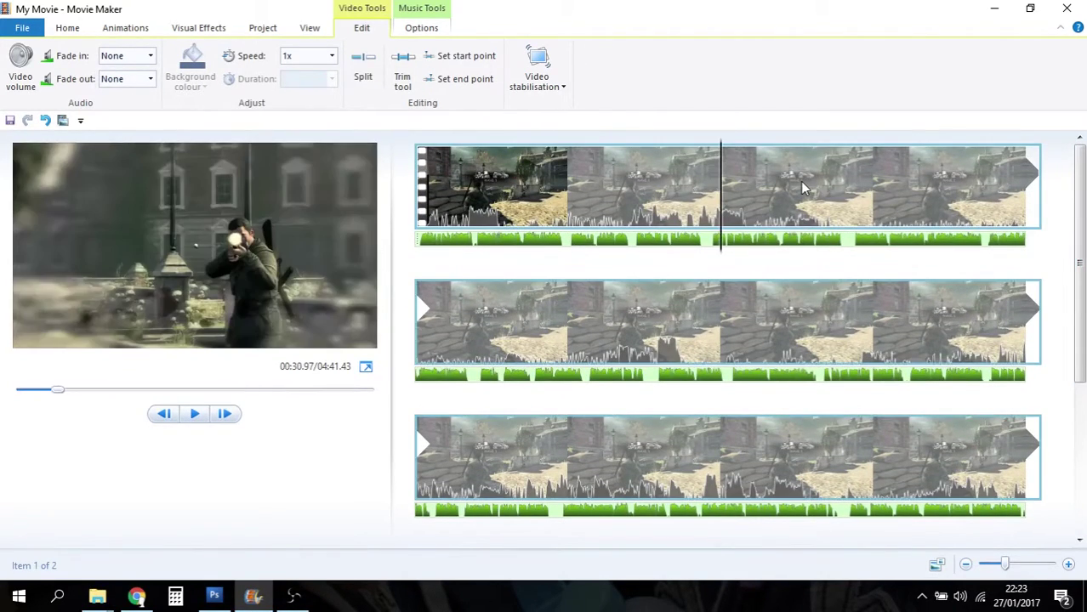
pyautogui.press('Down')
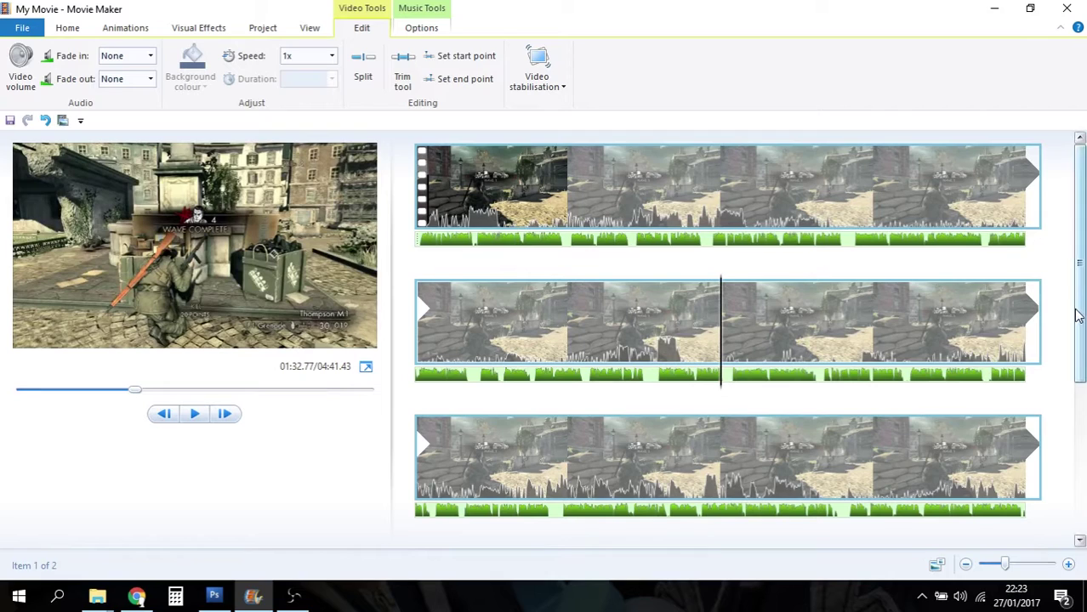
pyautogui.moveTo(1079, 324); pyautogui.dragTo(1031, 226)
pyautogui.press('Home')
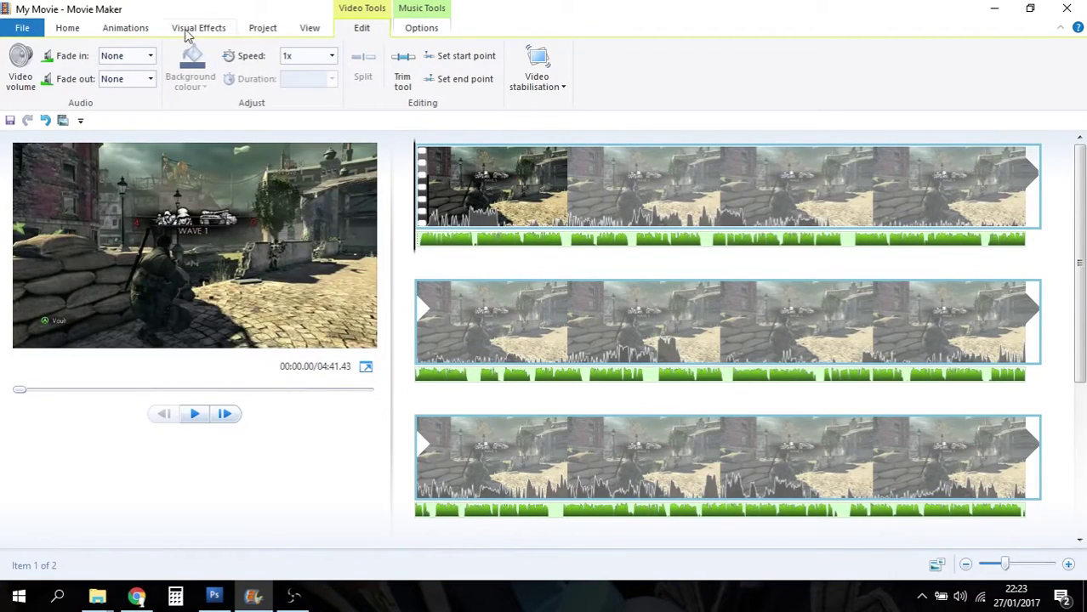
# Insert a 7-second 'My Movie' title card at the movie's start with the Cinematic - fade right effect
pyautogui.click(68, 28)
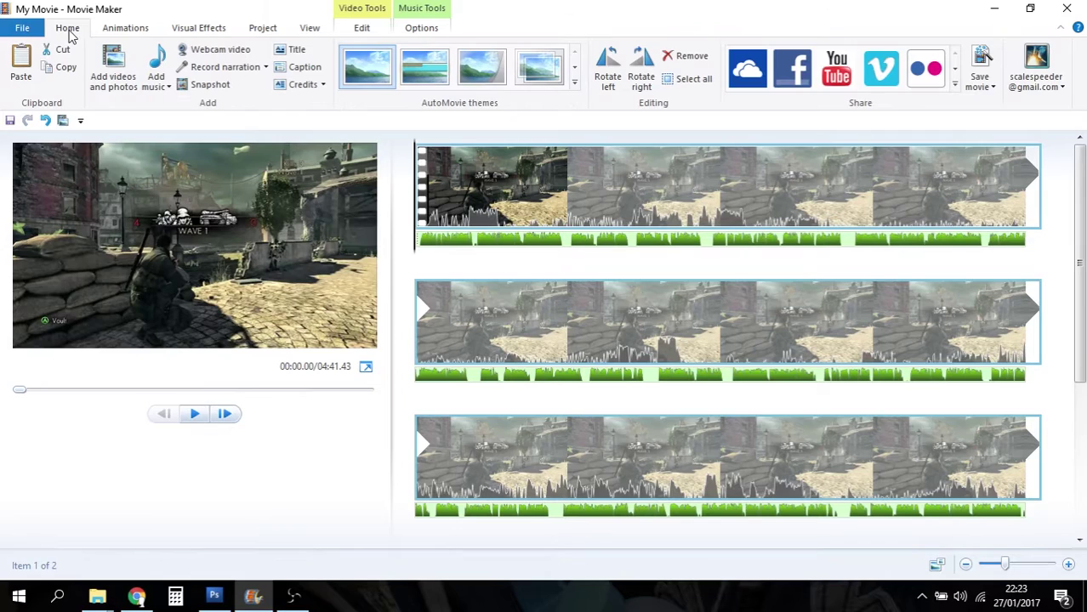
pyautogui.click(291, 49)
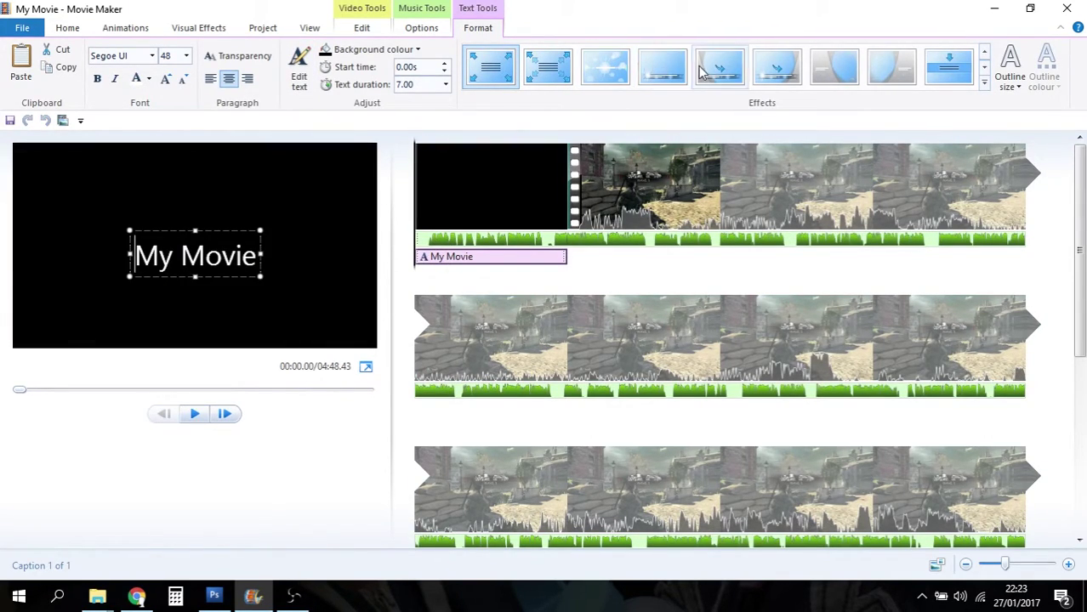
pyautogui.click(832, 70)
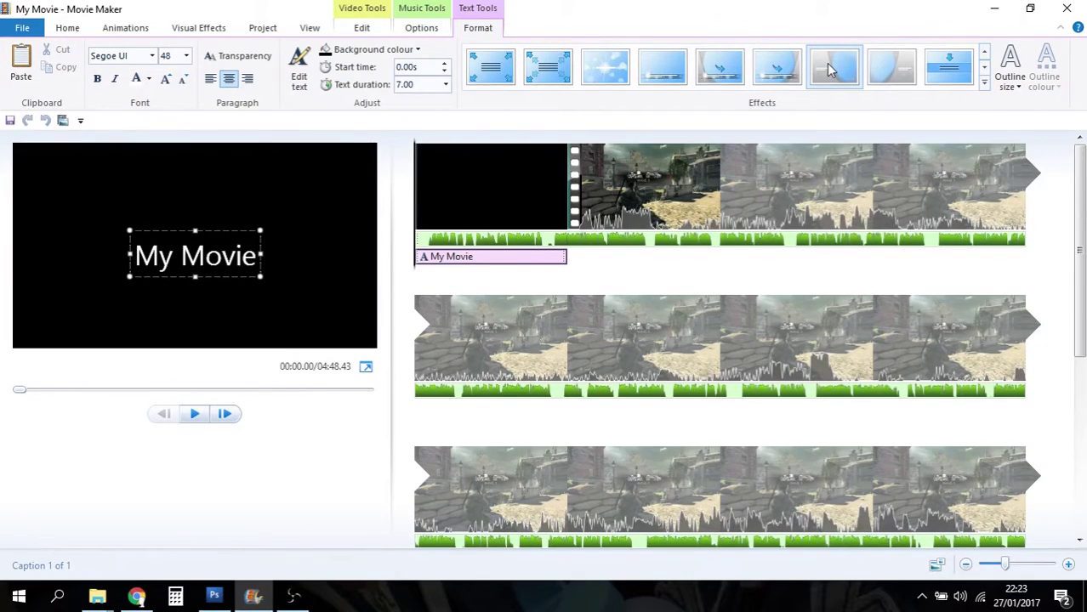
pyautogui.click(890, 64)
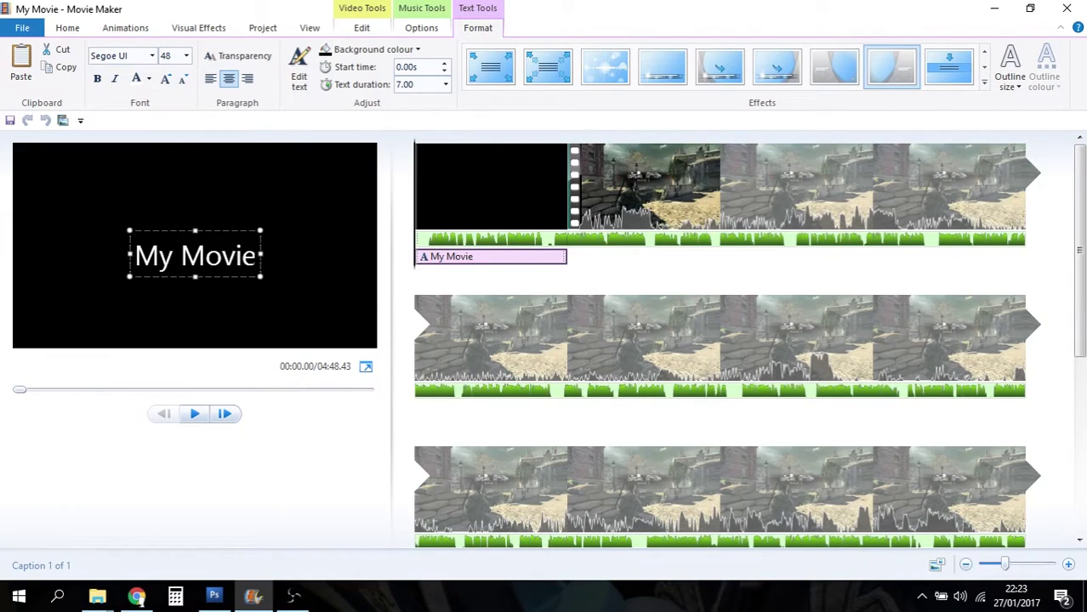
# Replace the title text with 'My Sniper Elite Video', resize the box to two lines and centre it
pyautogui.moveTo(258, 255); pyautogui.dragTo(93, 275)
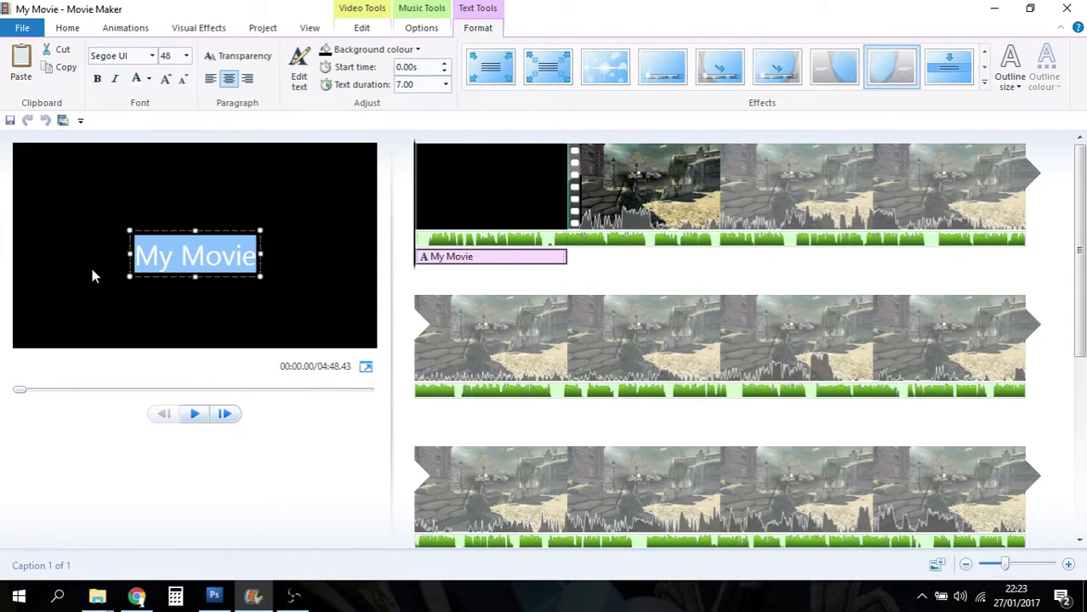
pyautogui.write('My Sni')
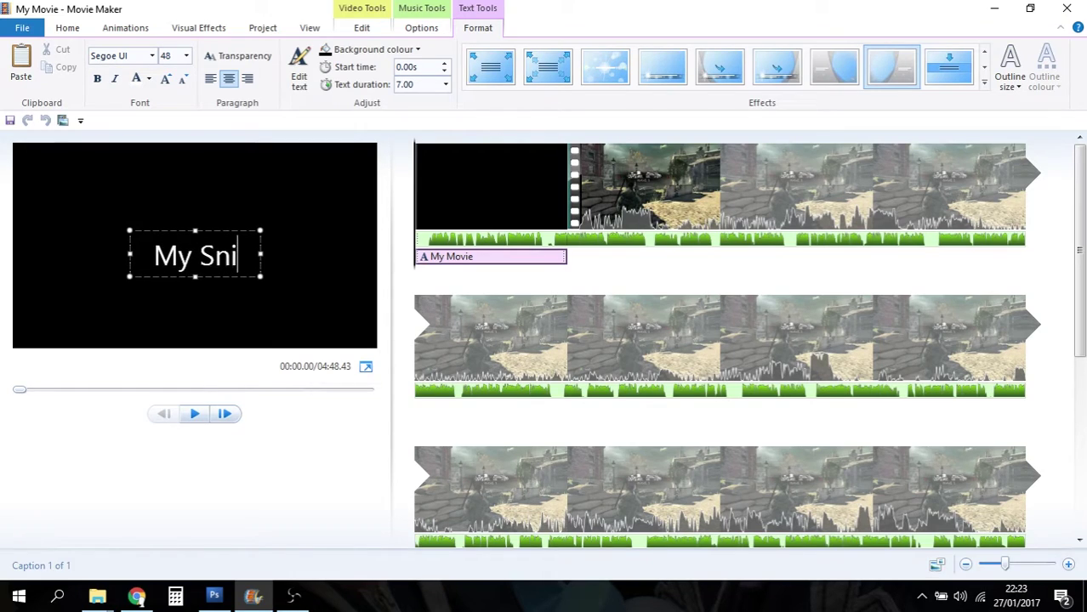
pyautogui.write('per Eli')
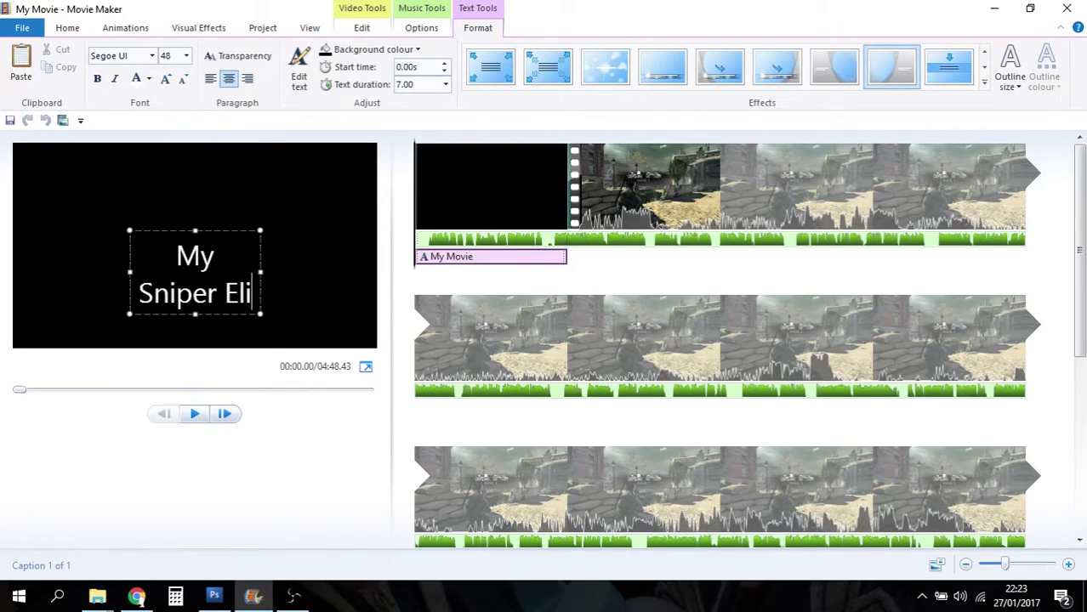
pyautogui.write('te Video')
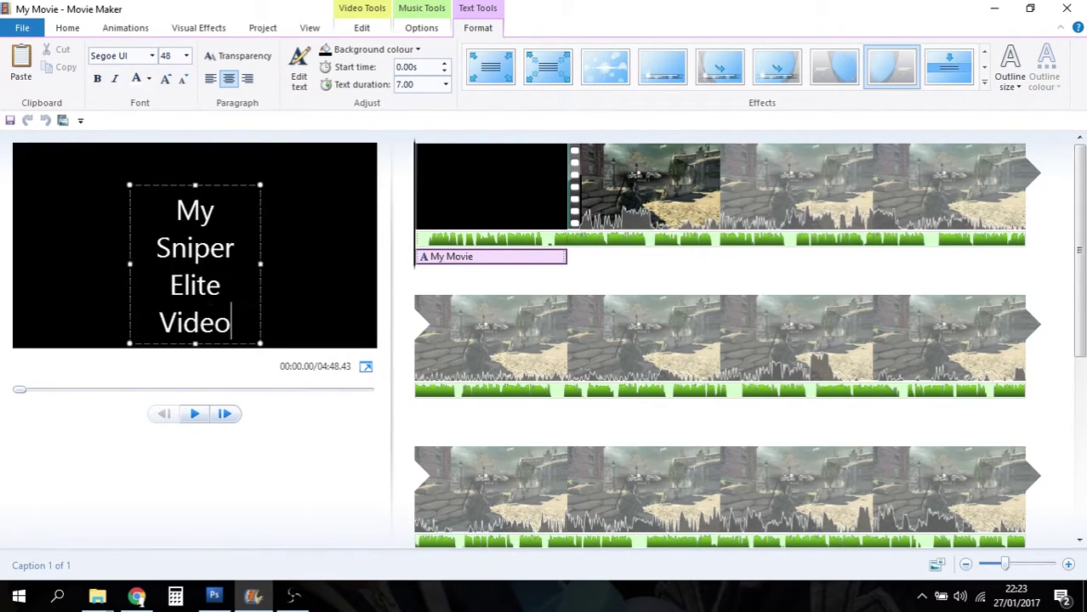
pyautogui.moveTo(263, 263); pyautogui.dragTo(311, 266)
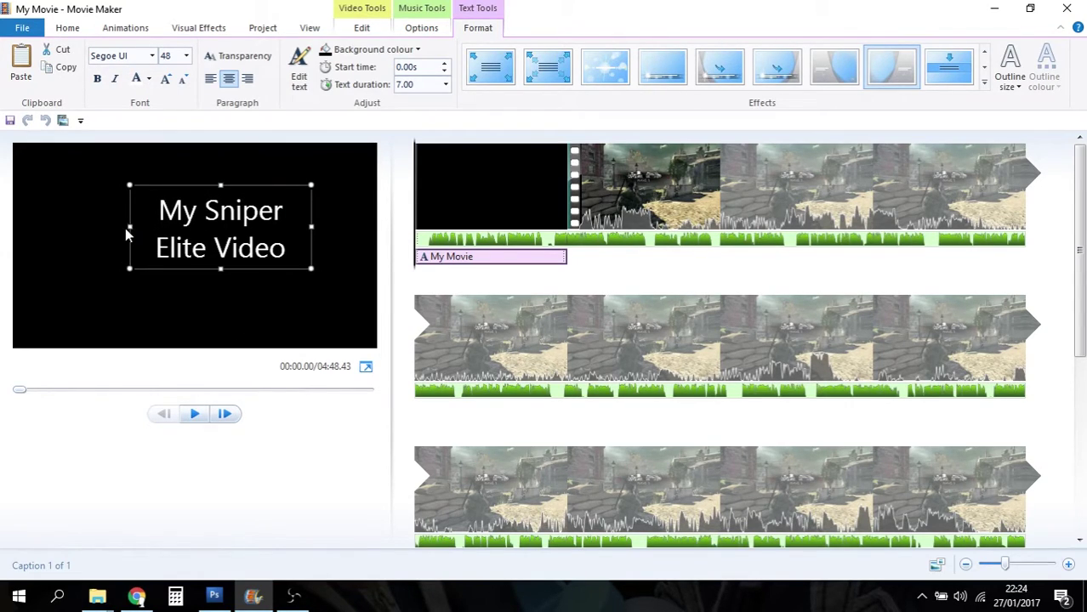
pyautogui.moveTo(125, 228); pyautogui.dragTo(75, 228)
pyautogui.click(227, 79)
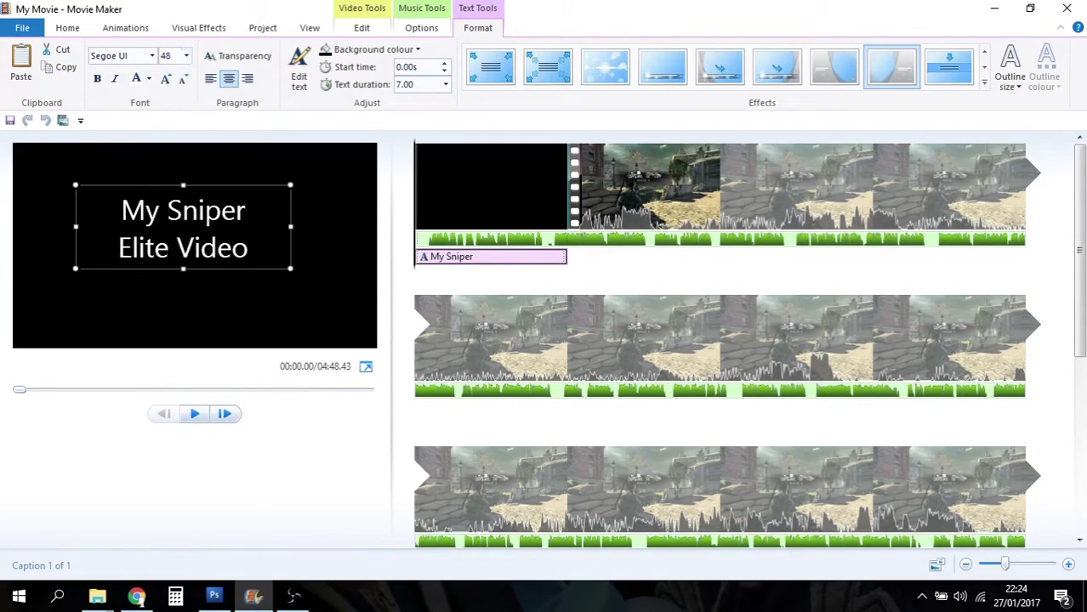
pyautogui.moveTo(184, 267)
pyautogui.mouseDown()
pyautogui.moveTo(177, 304)
pyautogui.moveTo(183, 269)
pyautogui.mouseUp()
# Set the title text to size 72 in the bold all-caps Call Of Ops Duty font
pyautogui.click(185, 57)
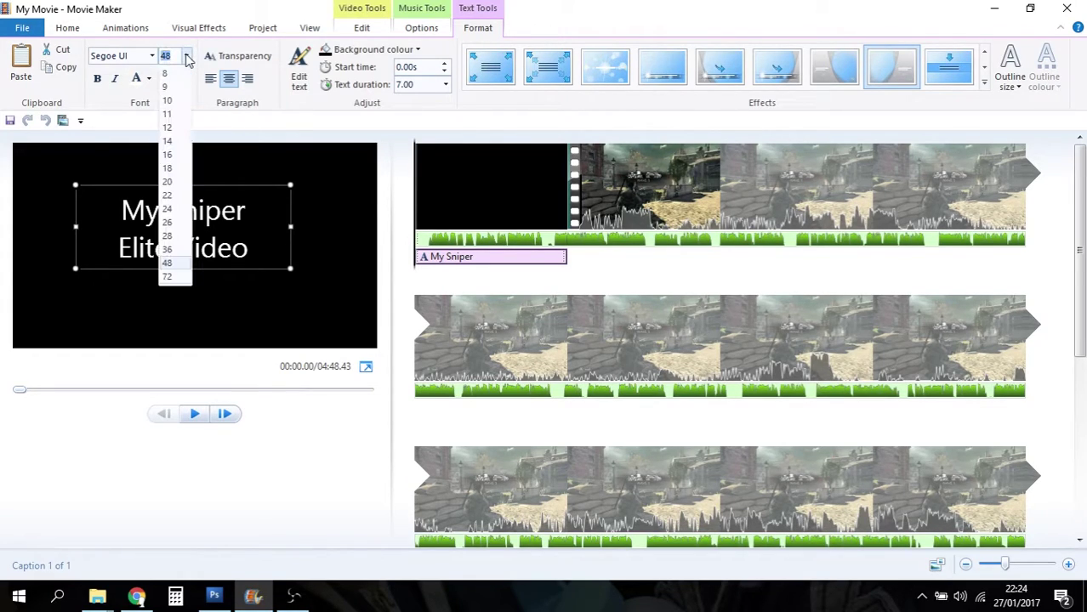
pyautogui.click(168, 277)
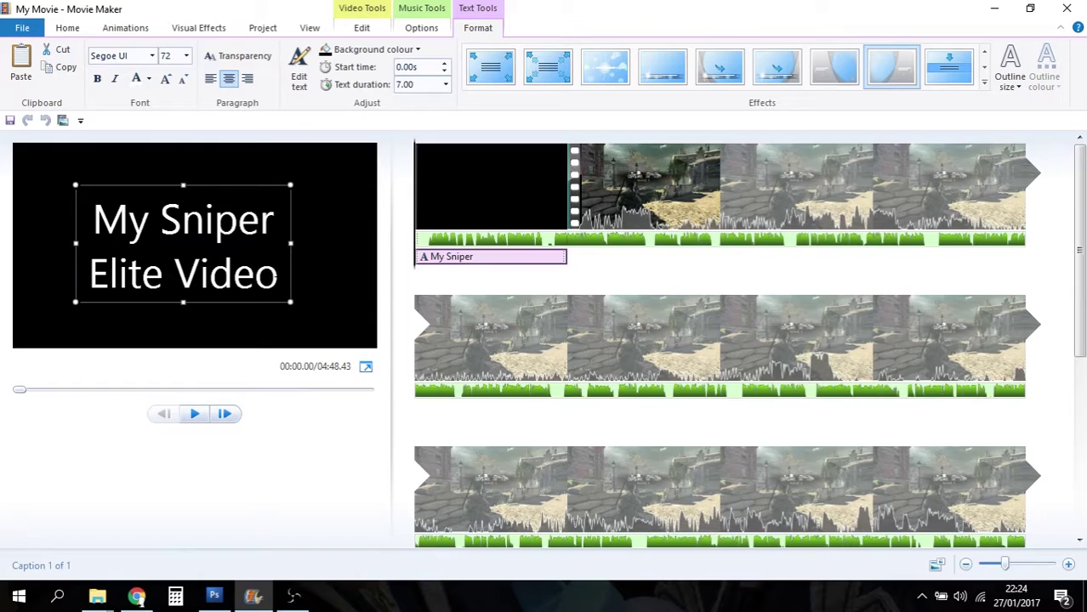
pyautogui.click(105, 221)
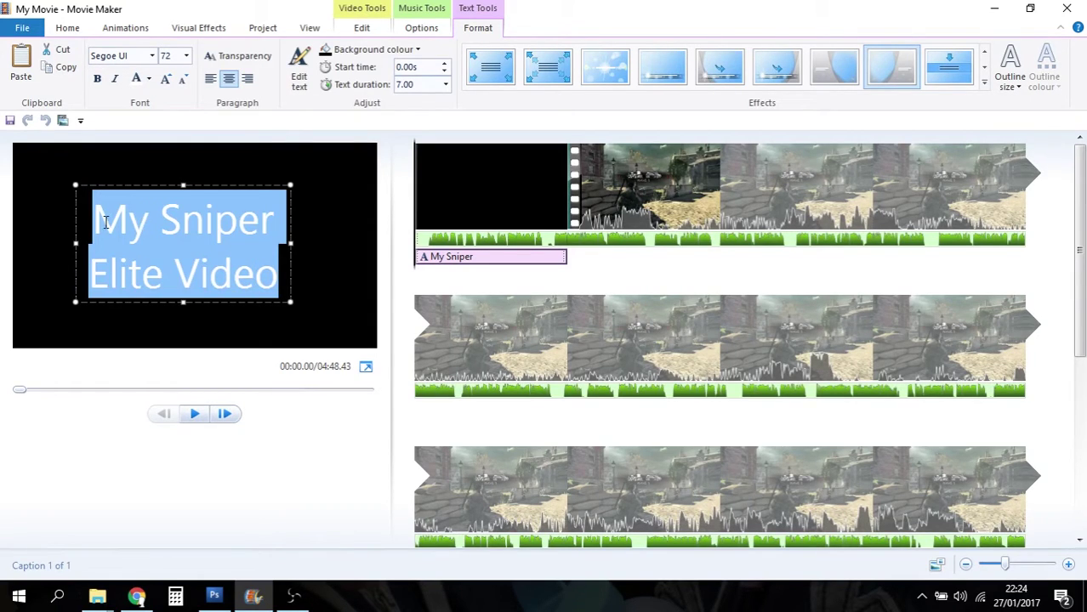
pyautogui.click(151, 56)
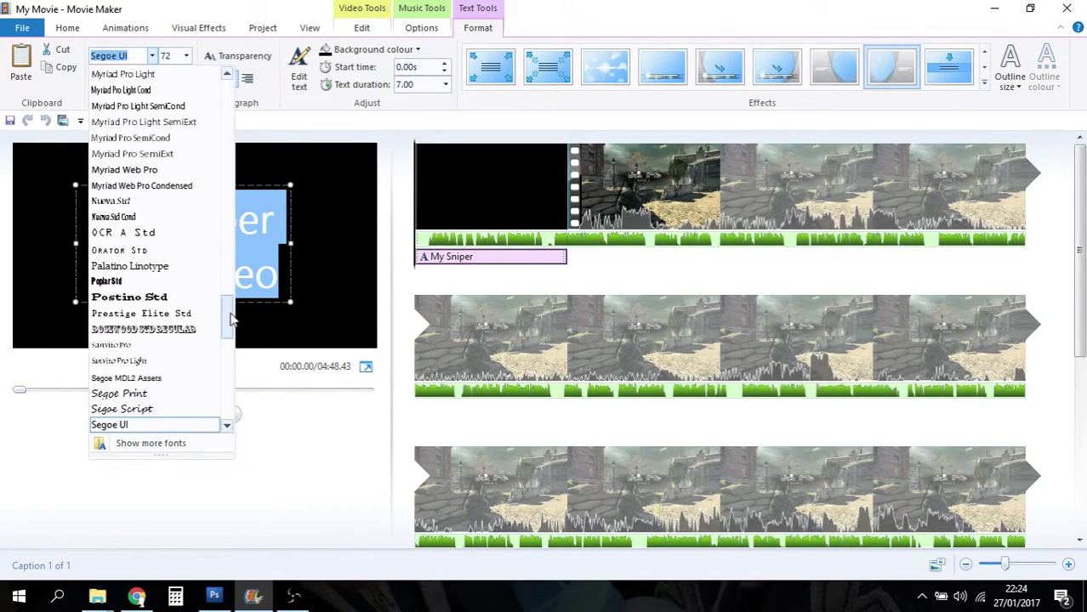
pyautogui.moveTo(229, 319); pyautogui.dragTo(225, 160)
pyautogui.click(142, 291)
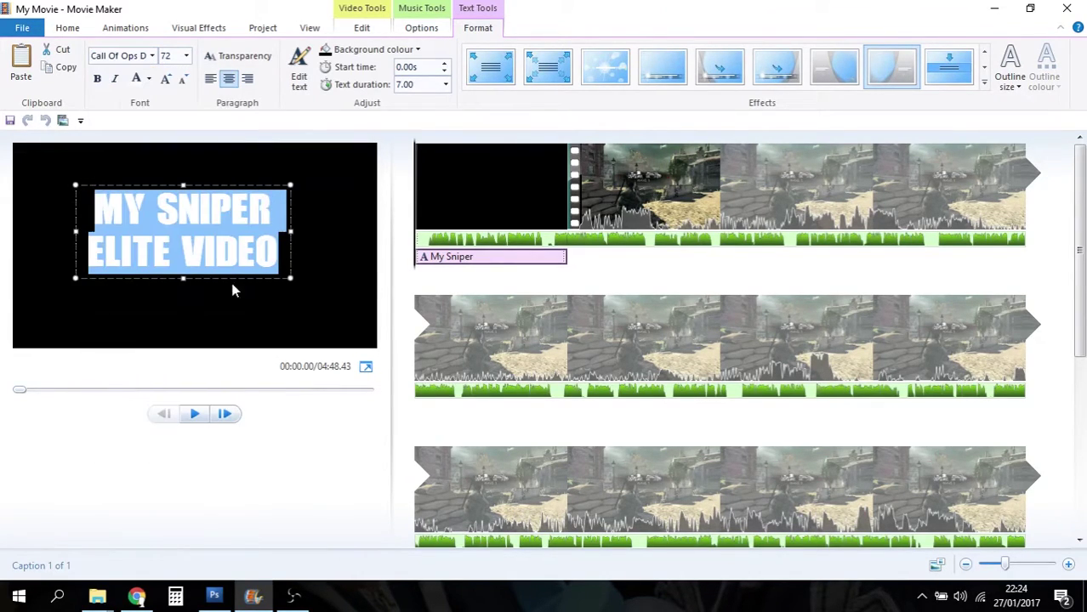
pyautogui.click(302, 287)
# Restore the vanished title text and preview the opening until the gameplay begins
pyautogui.hotkey('ctrl', 'z')
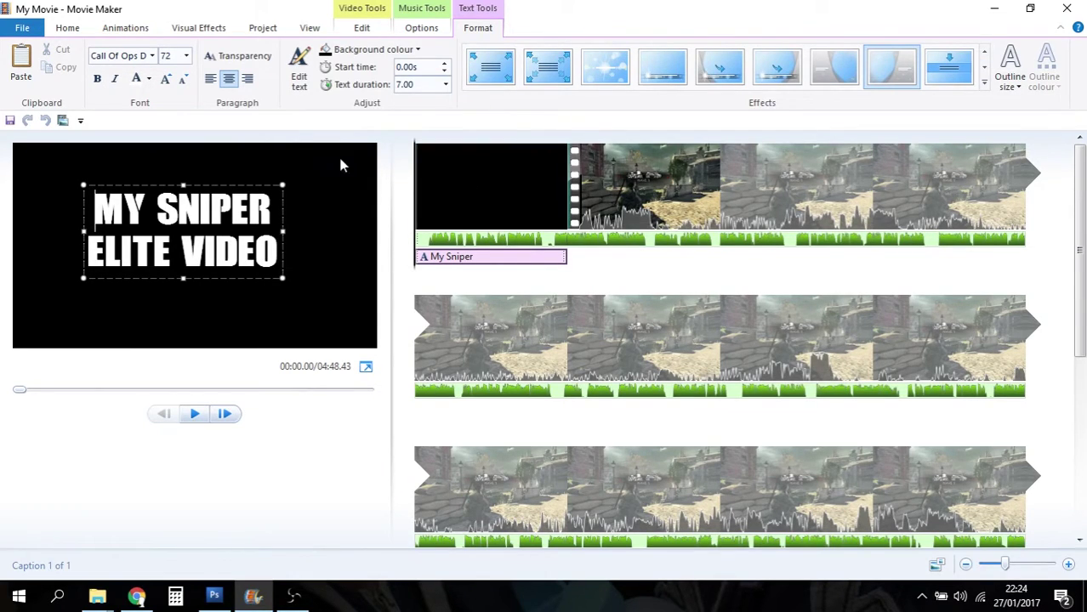
pyautogui.click(193, 422)
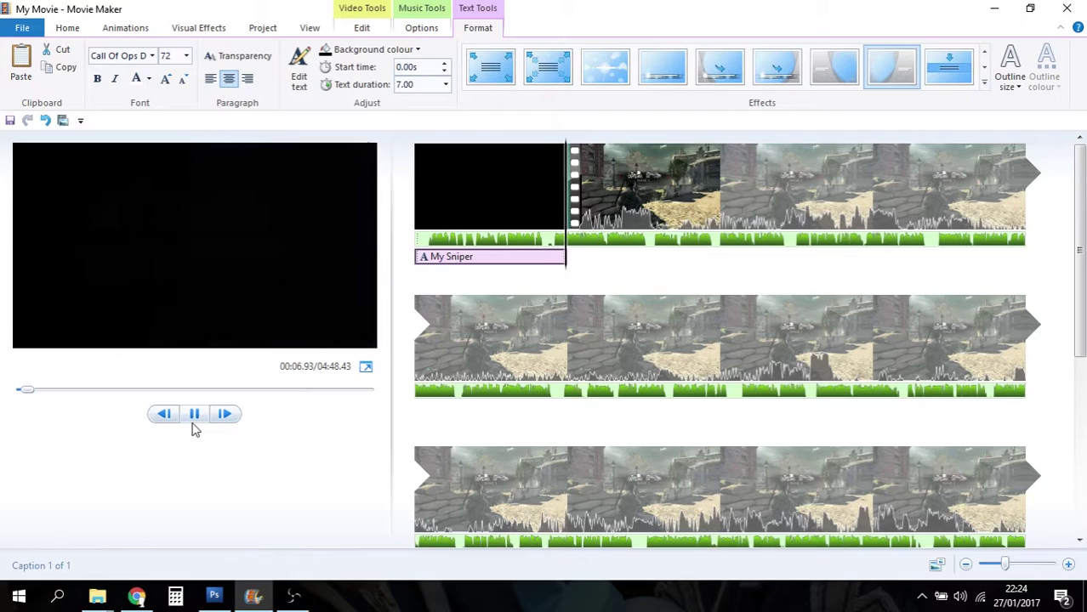
pyautogui.click(194, 415)
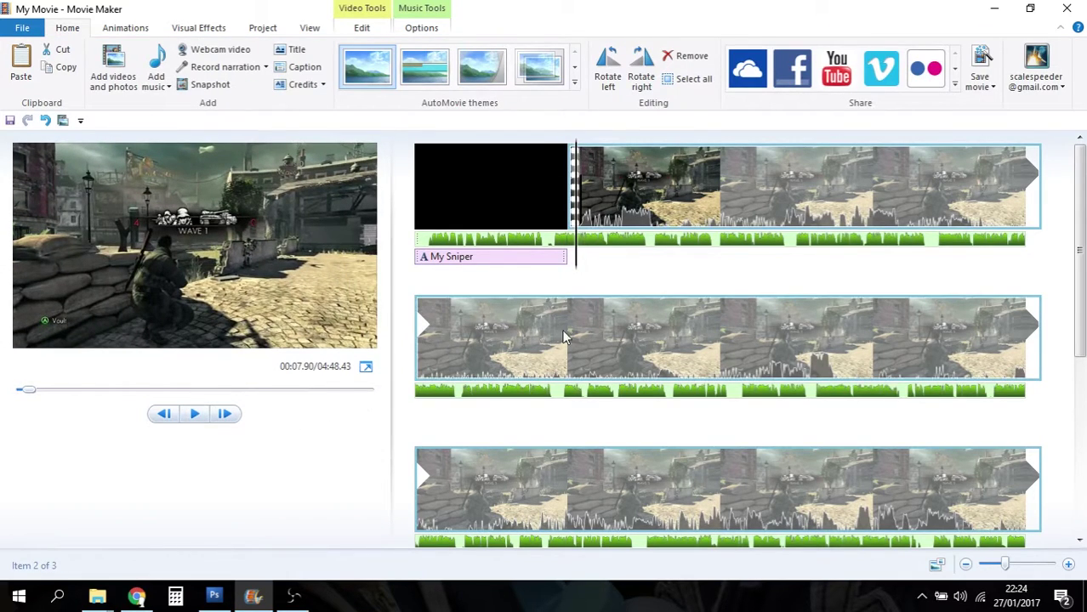
# Shift the music track to start with the first gameplay clip and preview the opening
pyautogui.moveTo(1073, 230)
pyautogui.mouseDown()
pyautogui.moveTo(1072, 285)
pyautogui.moveTo(1067, 222)
pyautogui.mouseUp()
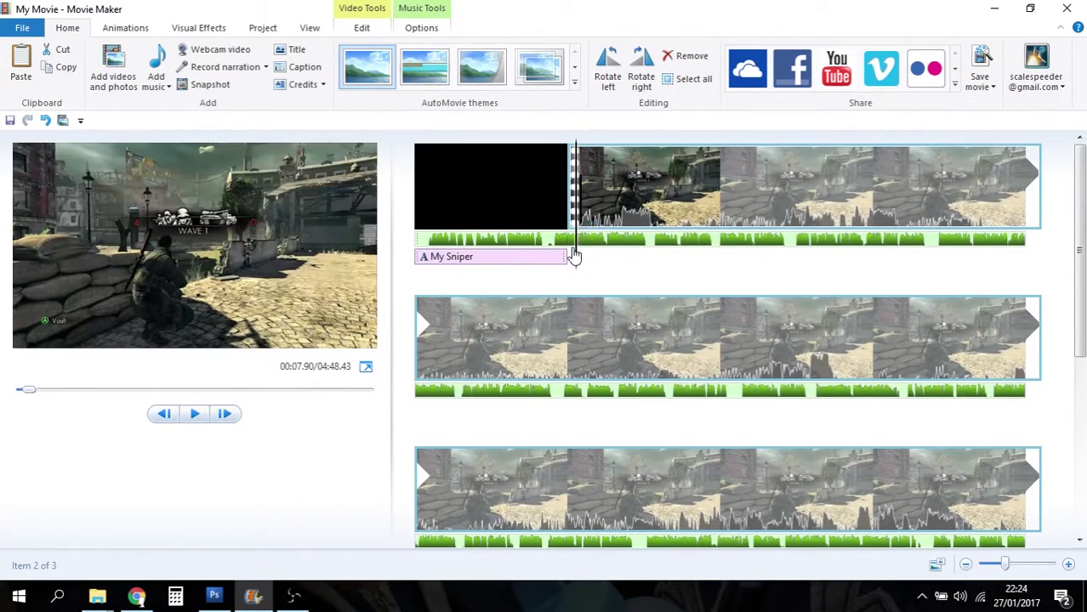
pyautogui.moveTo(590, 245)
pyautogui.mouseDown()
pyautogui.moveTo(647, 254)
pyautogui.moveTo(578, 243)
pyautogui.mouseUp()
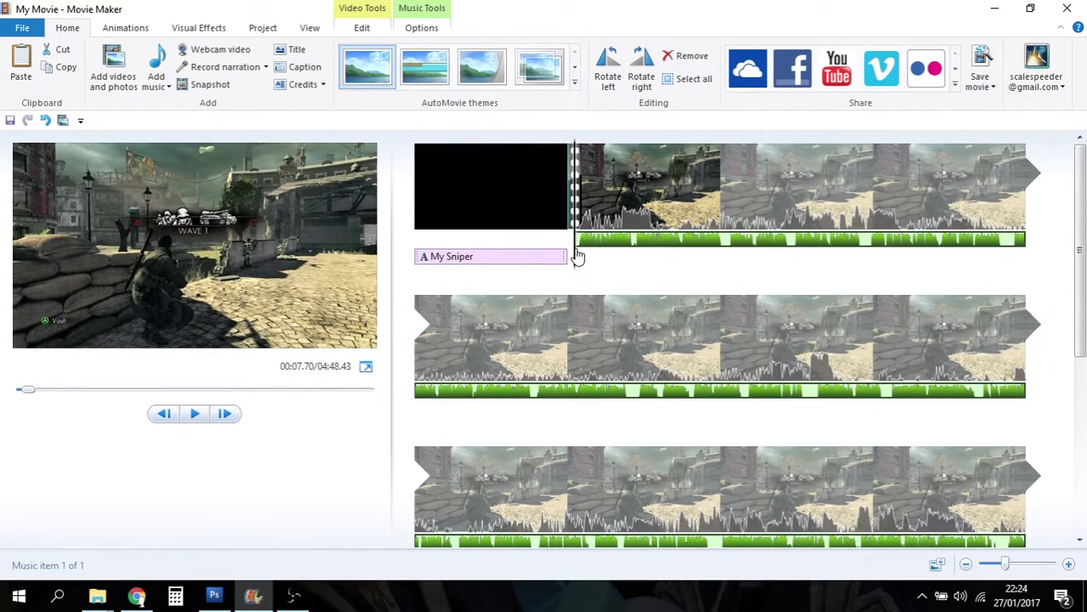
pyautogui.click(502, 255)
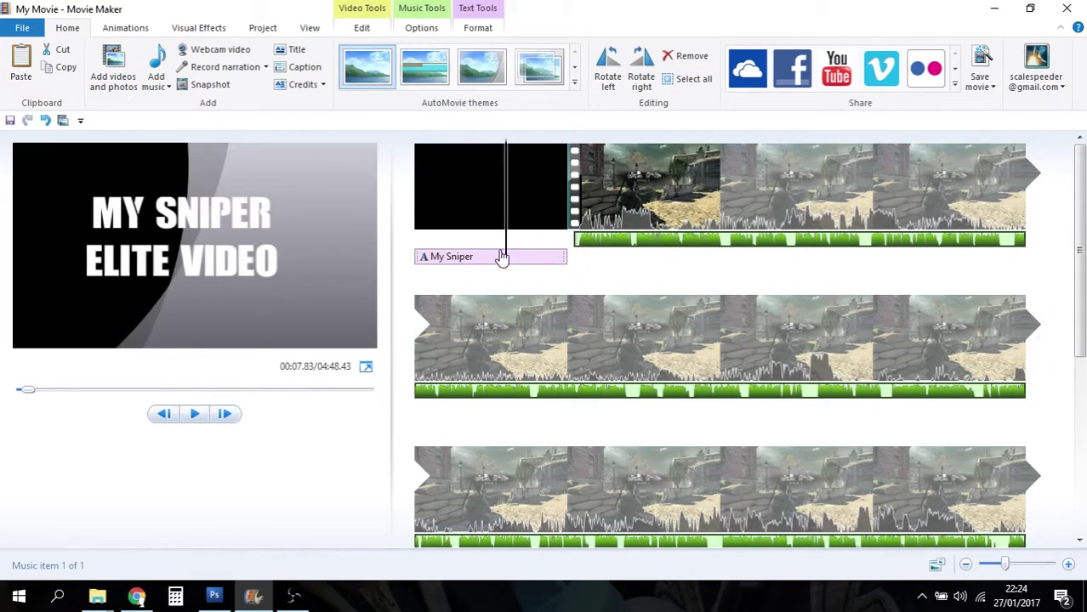
pyautogui.click(197, 415)
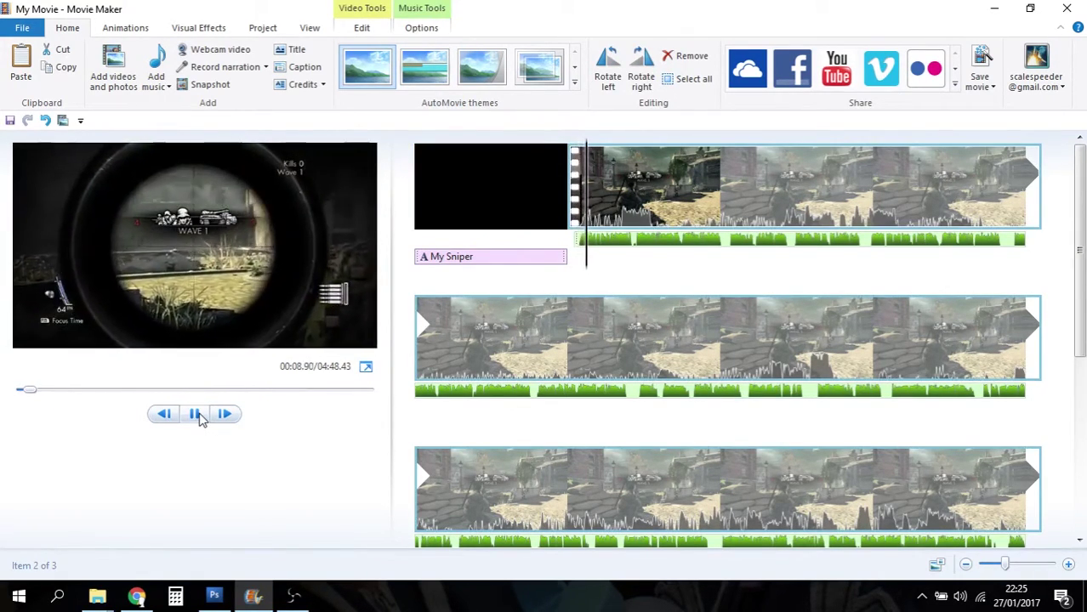
pyautogui.click(196, 414)
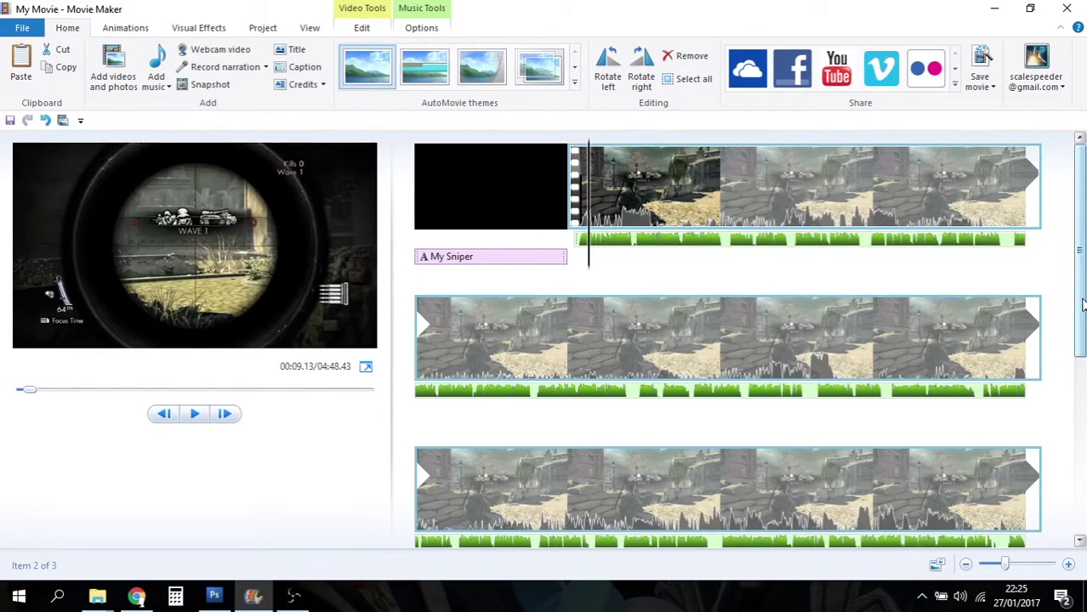
pyautogui.moveTo(1083, 305); pyautogui.dragTo(1081, 480)
# Add scrolling end credits after the final clip reading 'this video was made by' plus the creator's name
pyautogui.click(874, 450)
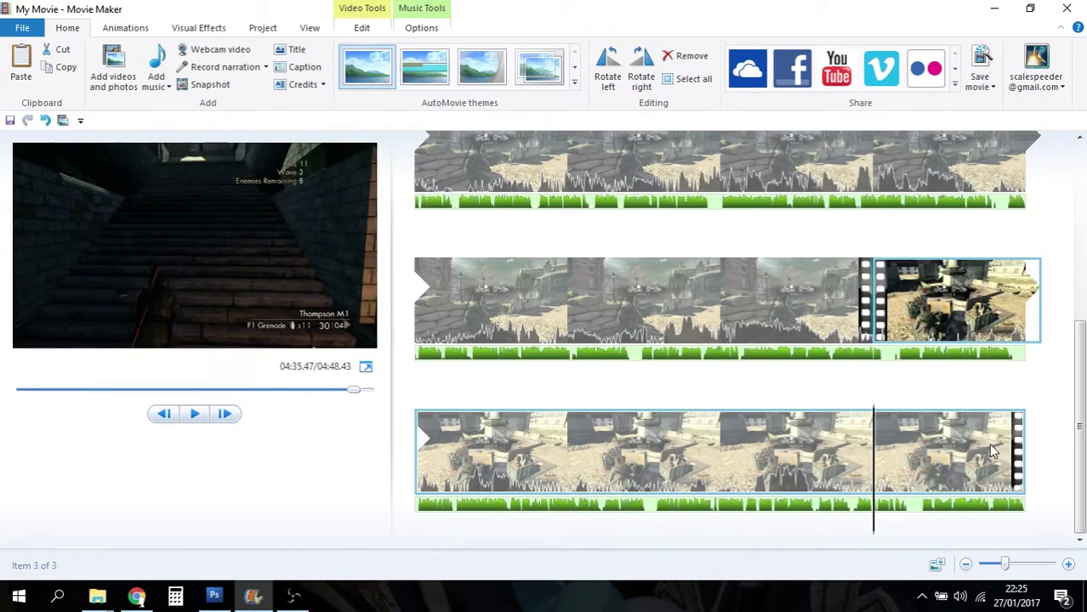
pyautogui.click(298, 89)
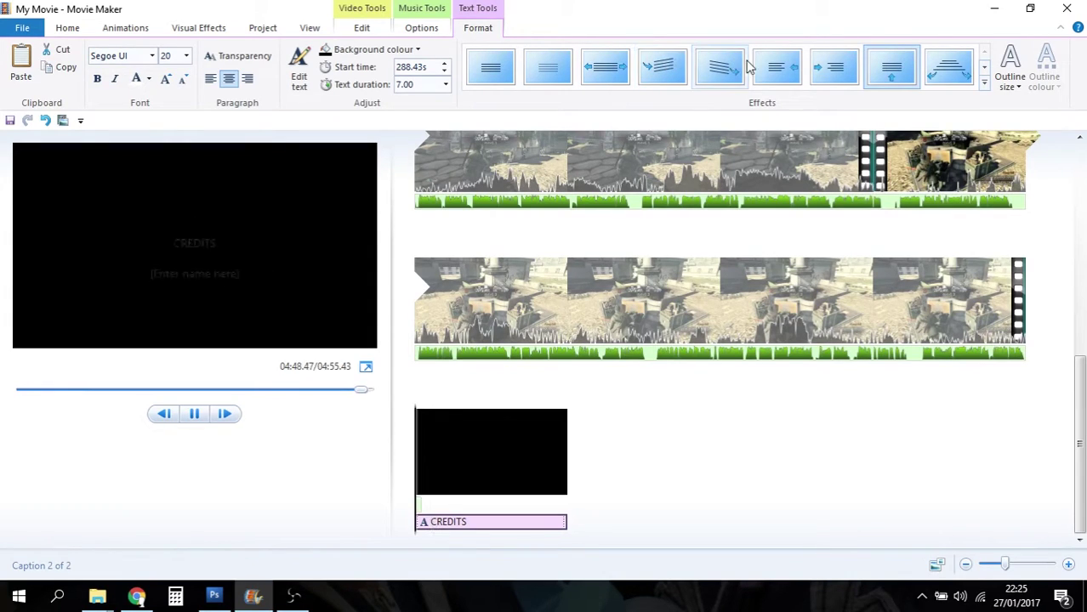
pyautogui.click(887, 72)
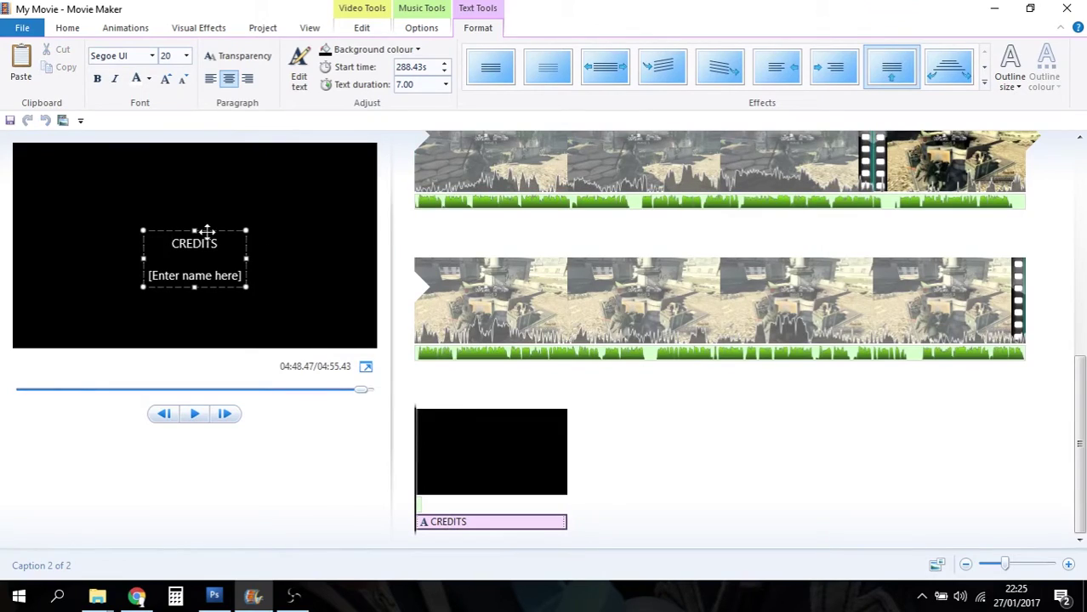
pyautogui.moveTo(173, 244); pyautogui.dragTo(279, 304)
pyautogui.write('this video was mad')
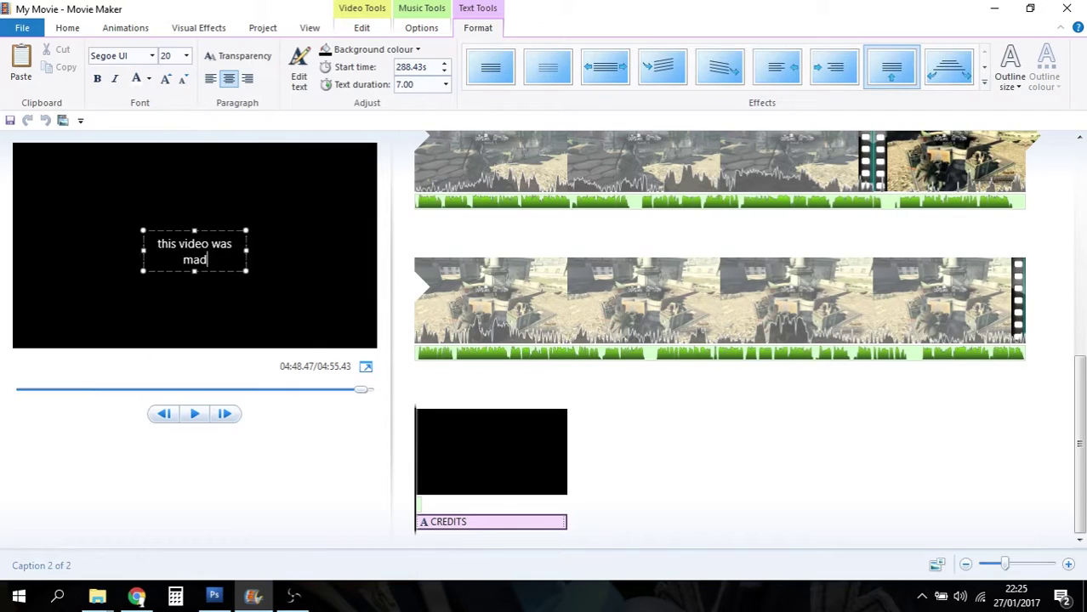
pyautogui.write('e by Rob')
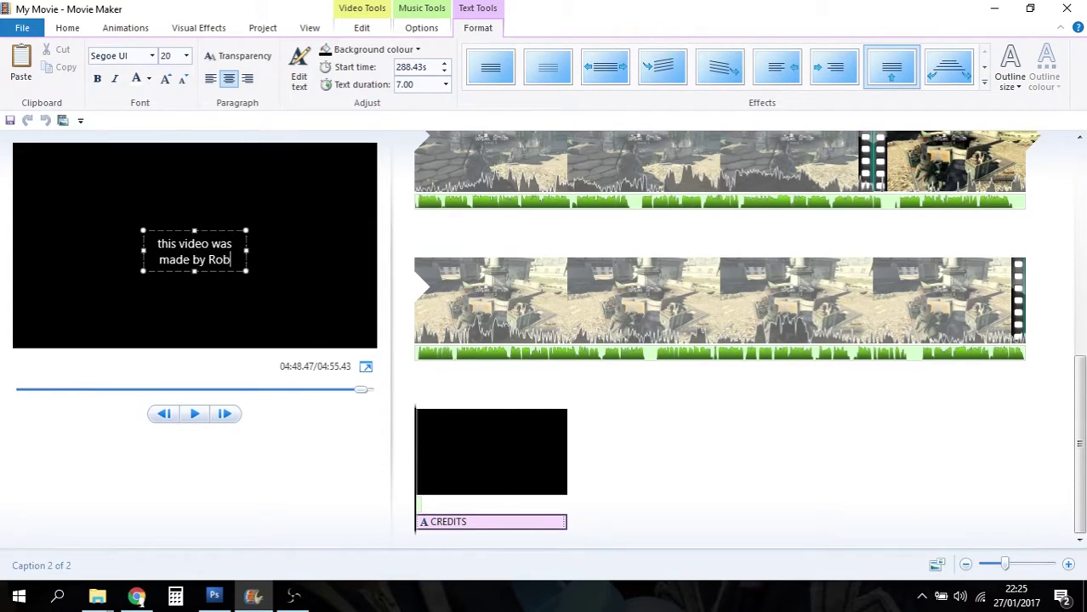
pyautogui.write('!!!!')
pyautogui.moveTo(247, 249); pyautogui.dragTo(284, 249)
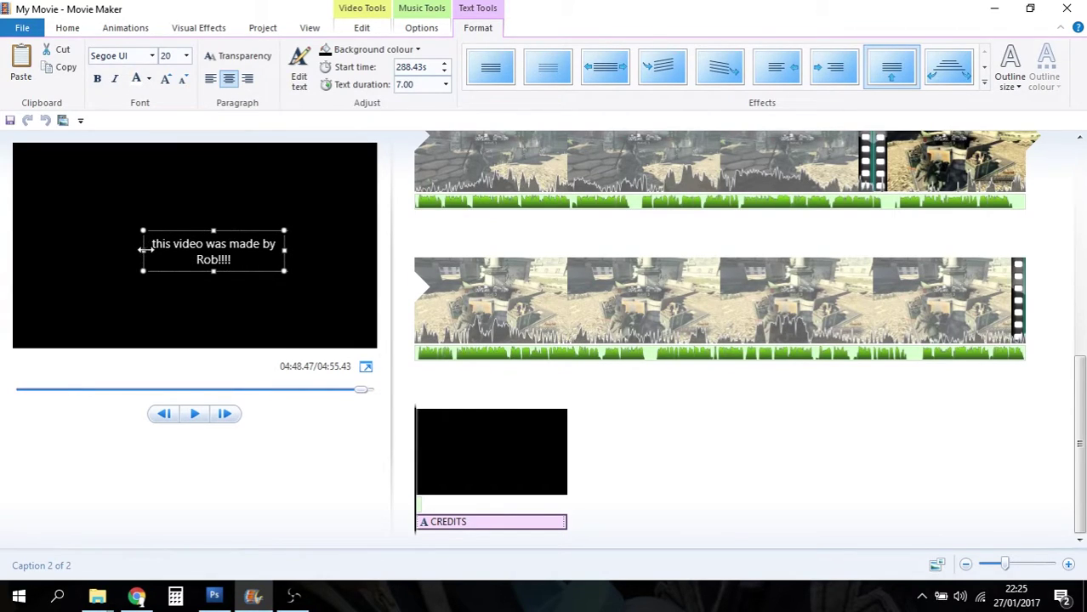
pyautogui.moveTo(145, 250); pyautogui.dragTo(402, 252)
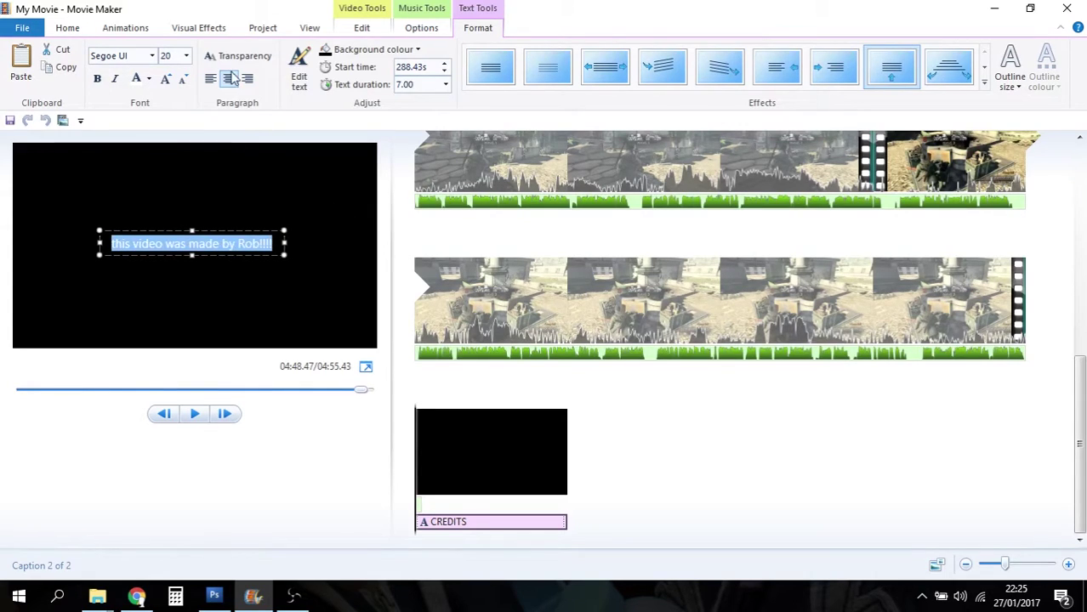
# Set the credits to size 48 in the CALL OF OPS DUTY font and reposition the caption
pyautogui.click(188, 57)
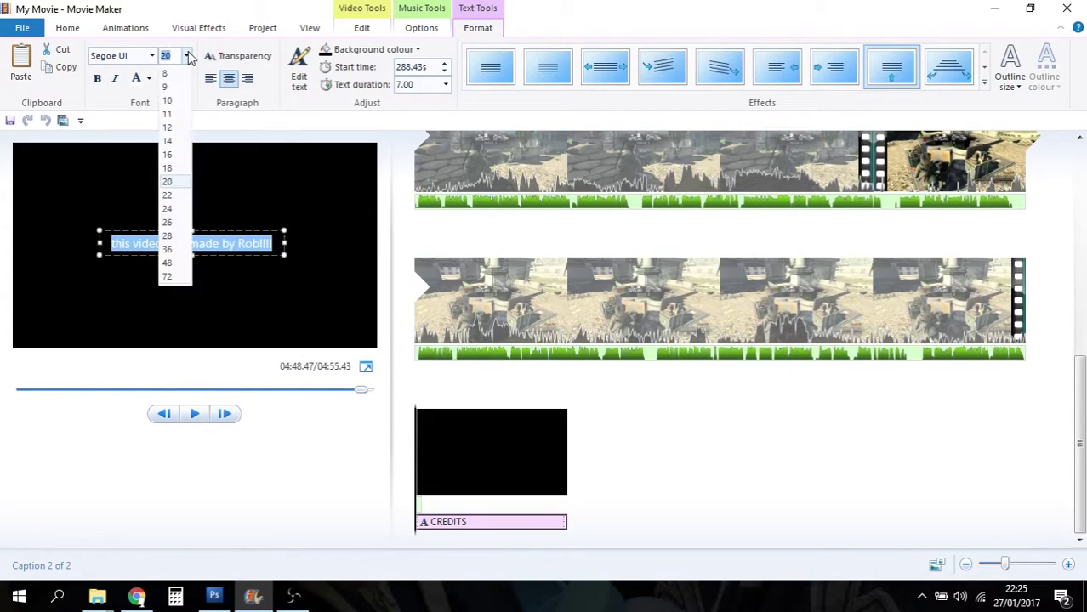
pyautogui.click(174, 263)
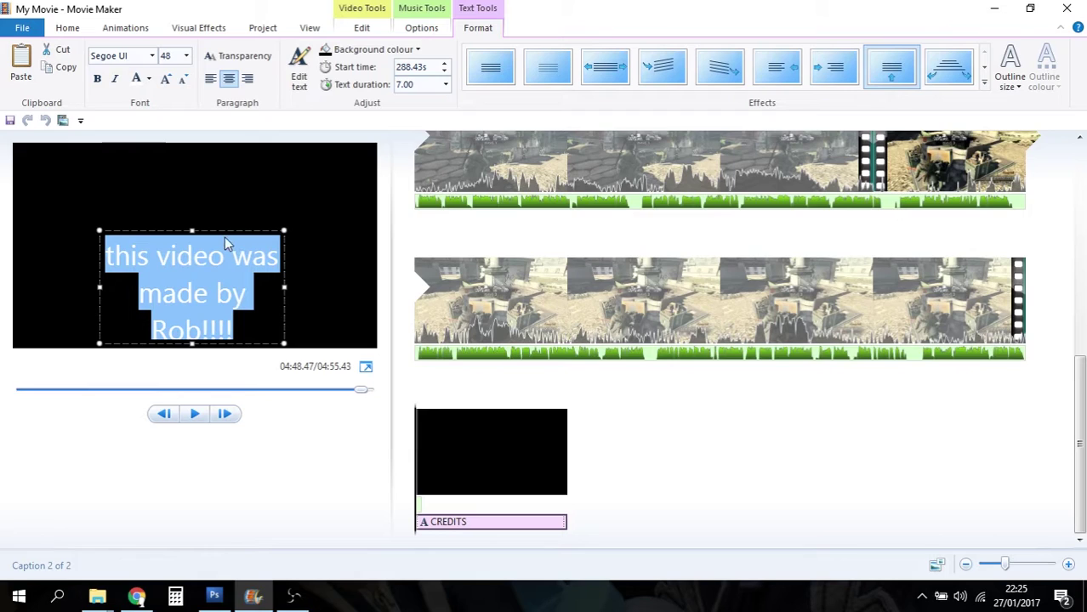
pyautogui.moveTo(223, 230); pyautogui.dragTo(226, 174)
pyautogui.click(152, 55)
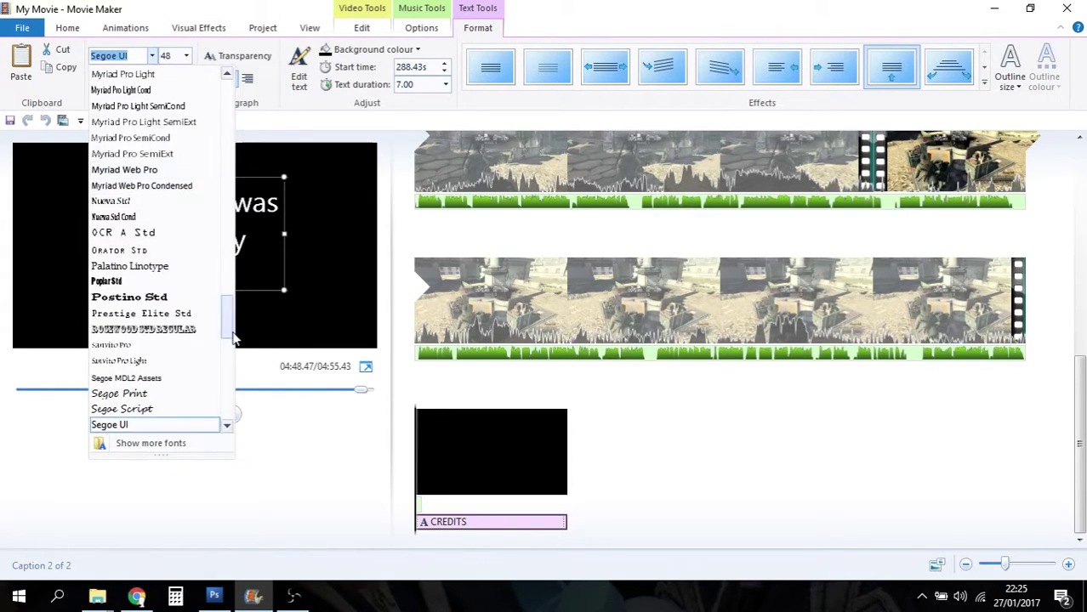
pyautogui.moveTo(231, 332); pyautogui.dragTo(230, 153)
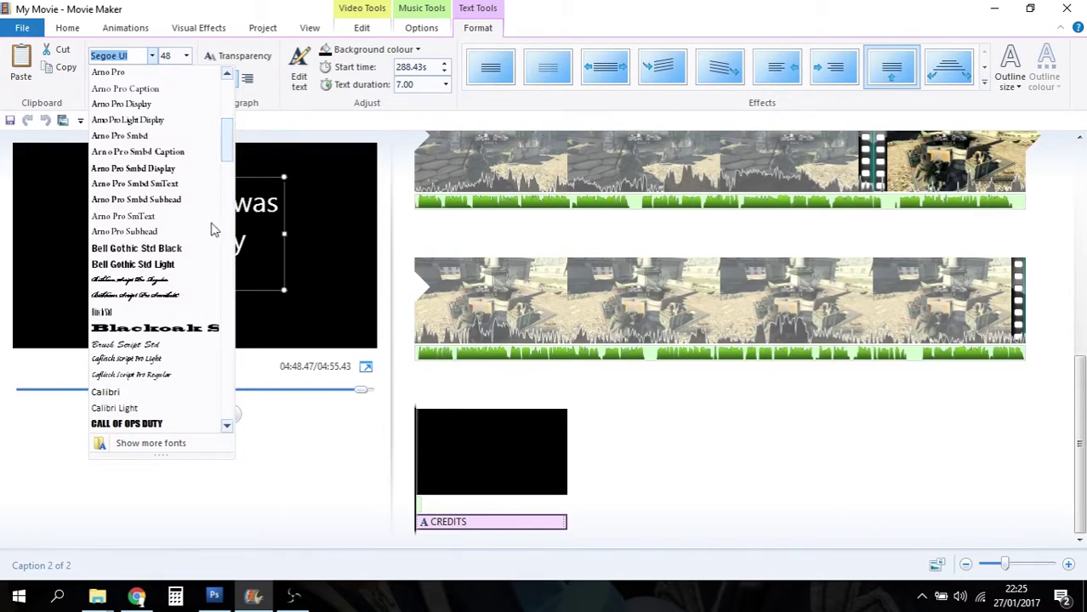
pyautogui.click(155, 423)
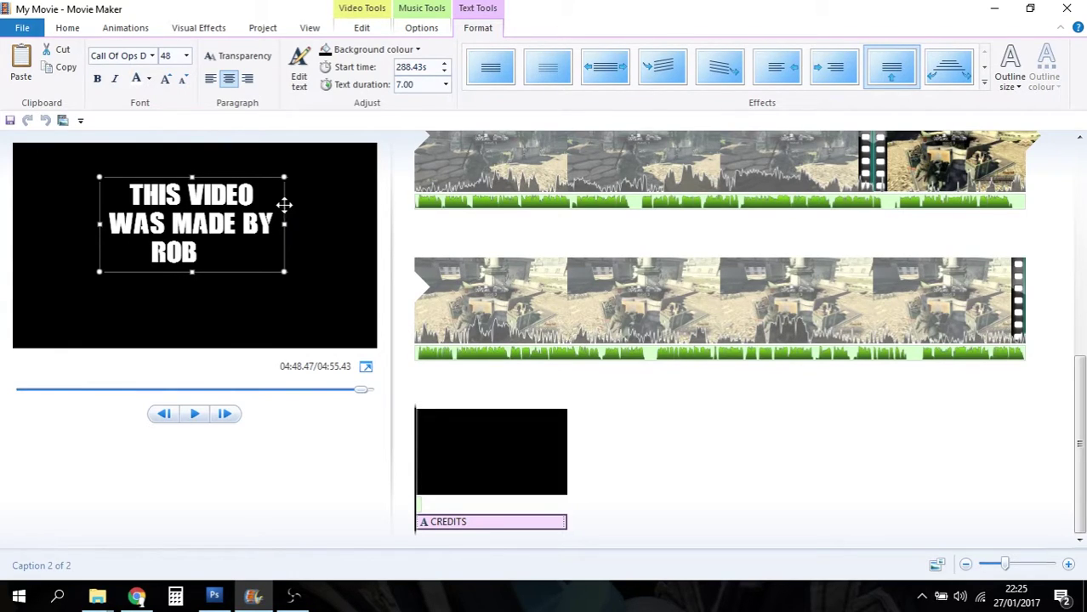
pyautogui.moveTo(283, 204); pyautogui.dragTo(288, 230)
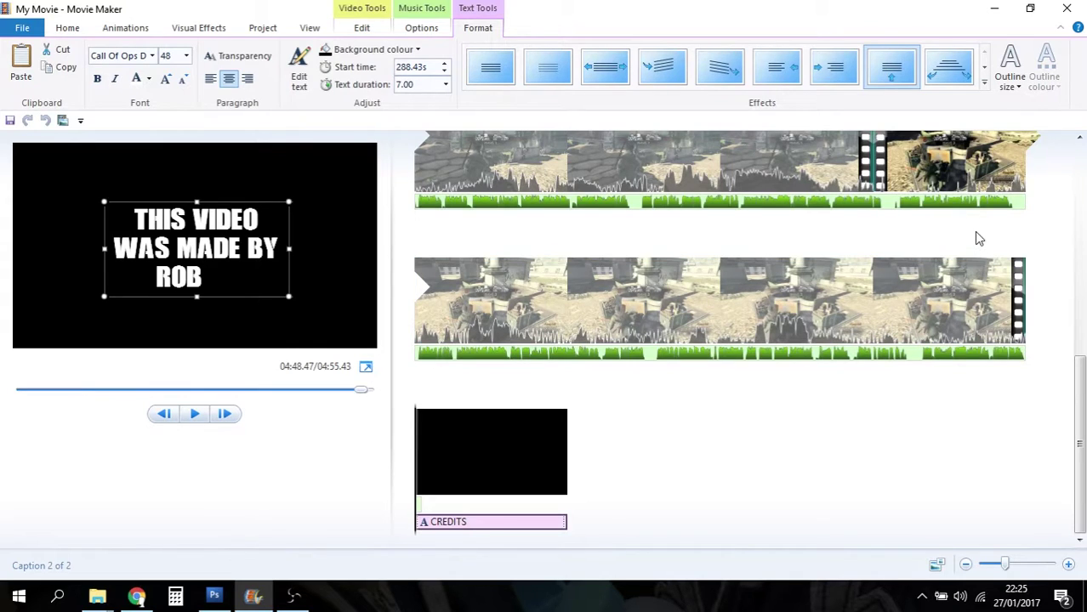
pyautogui.click(966, 268)
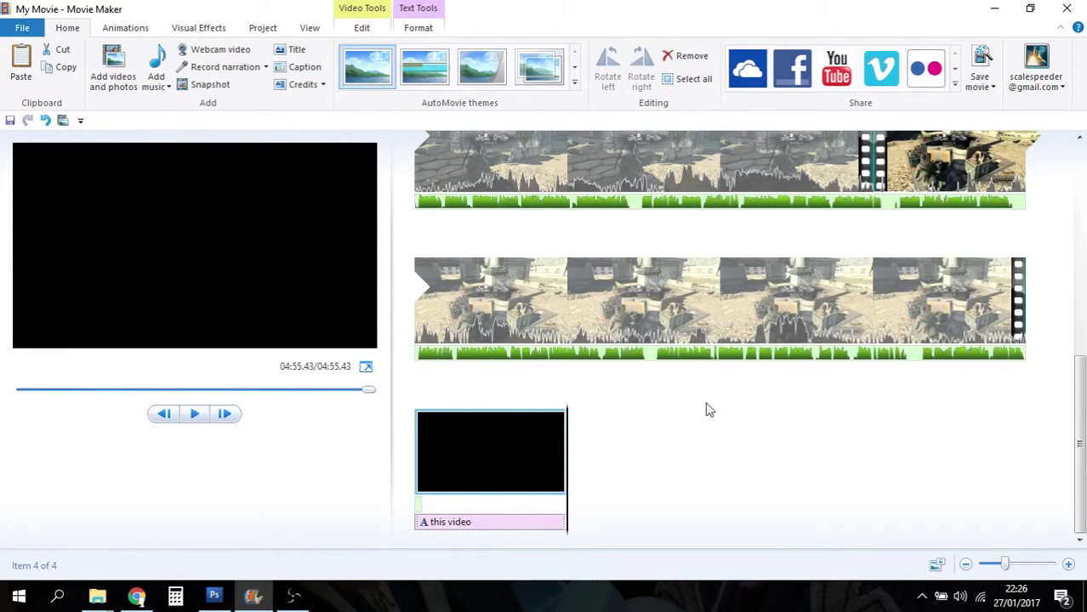
pyautogui.moveTo(1081, 442); pyautogui.dragTo(1080, 377)
pyautogui.click(853, 302)
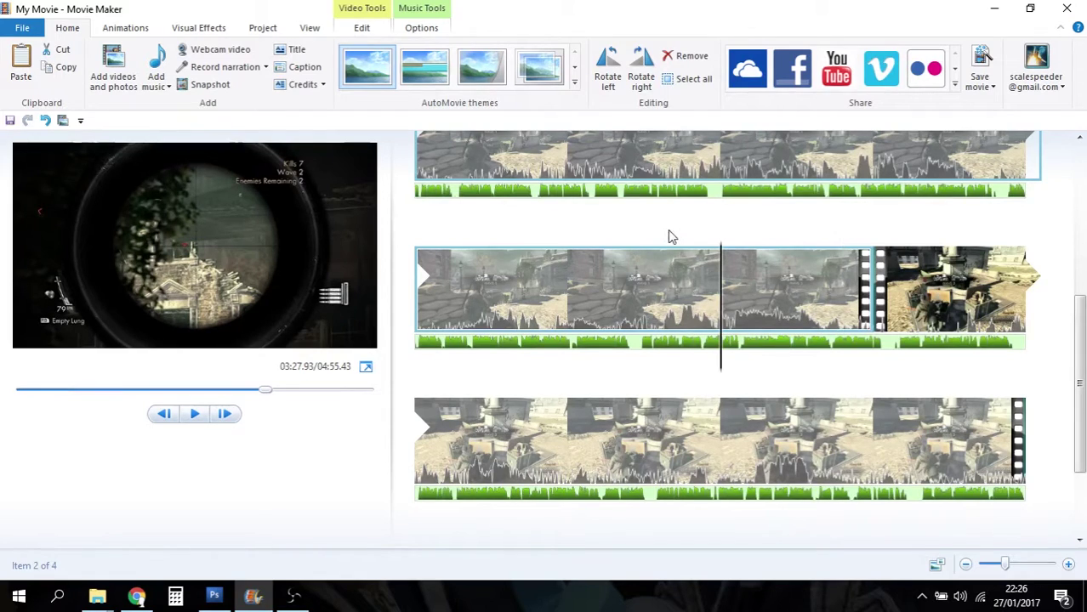
pyautogui.click(196, 416)
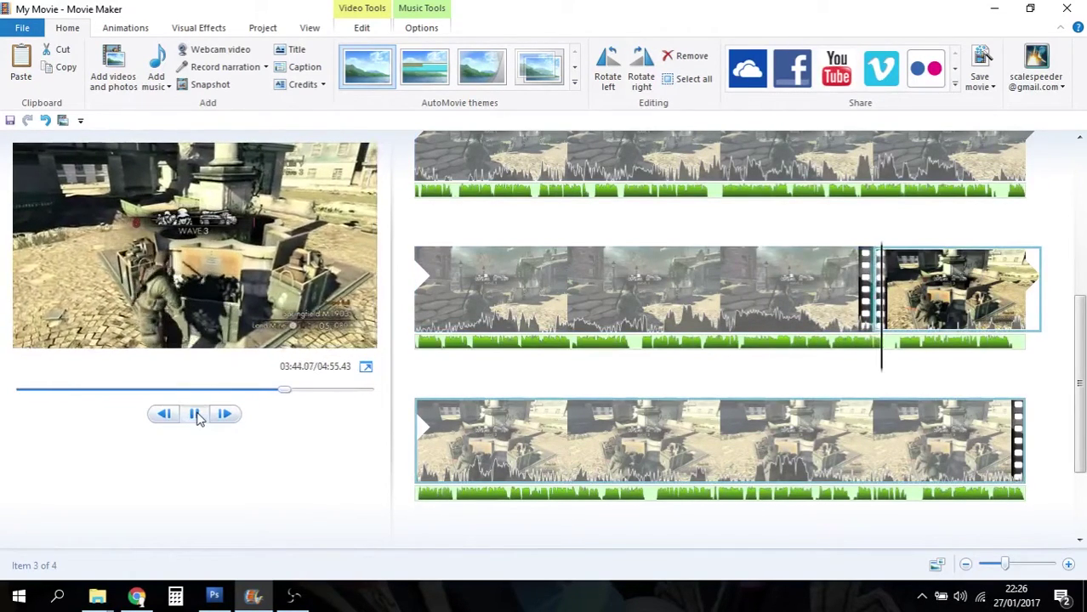
pyautogui.click(195, 414)
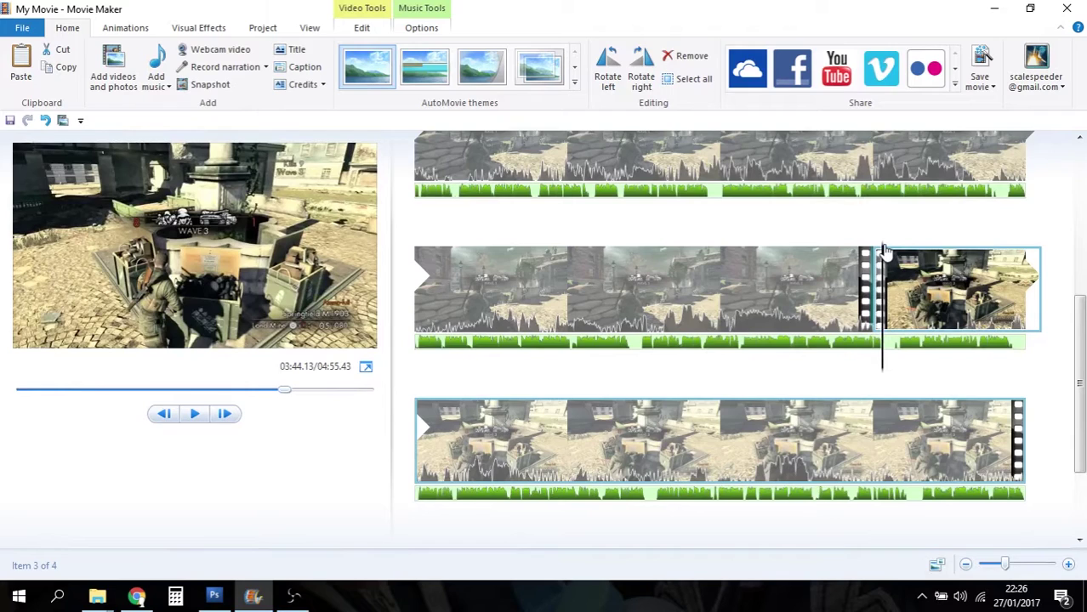
pyautogui.moveTo(884, 259); pyautogui.dragTo(865, 252)
pyautogui.scroll(4, 842, 243)
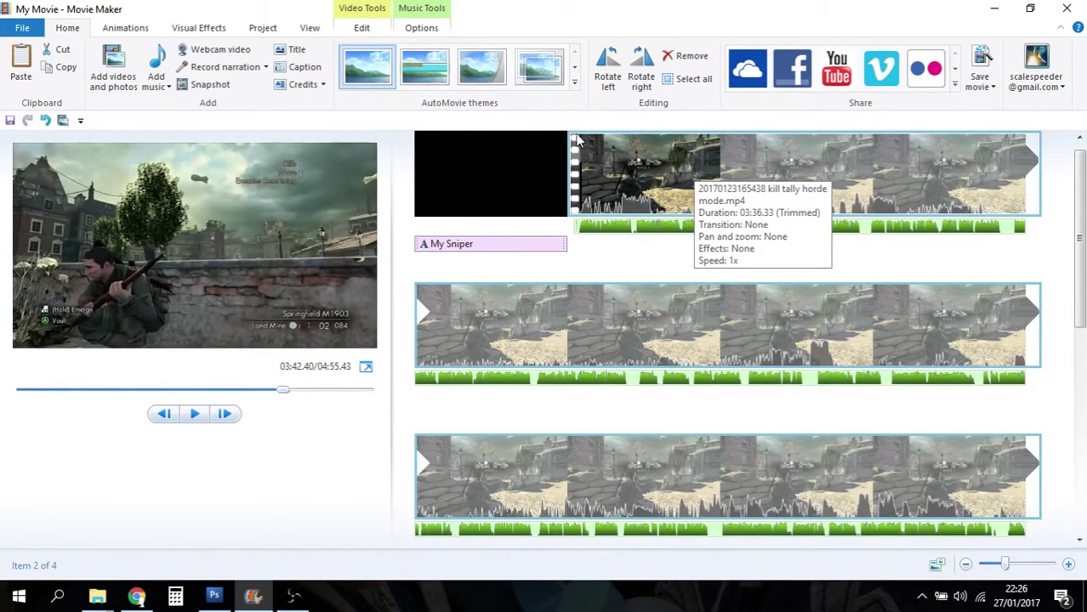
# Apply a 1.50-second fade transition to the start of the third gameplay clip
pyautogui.click(126, 28)
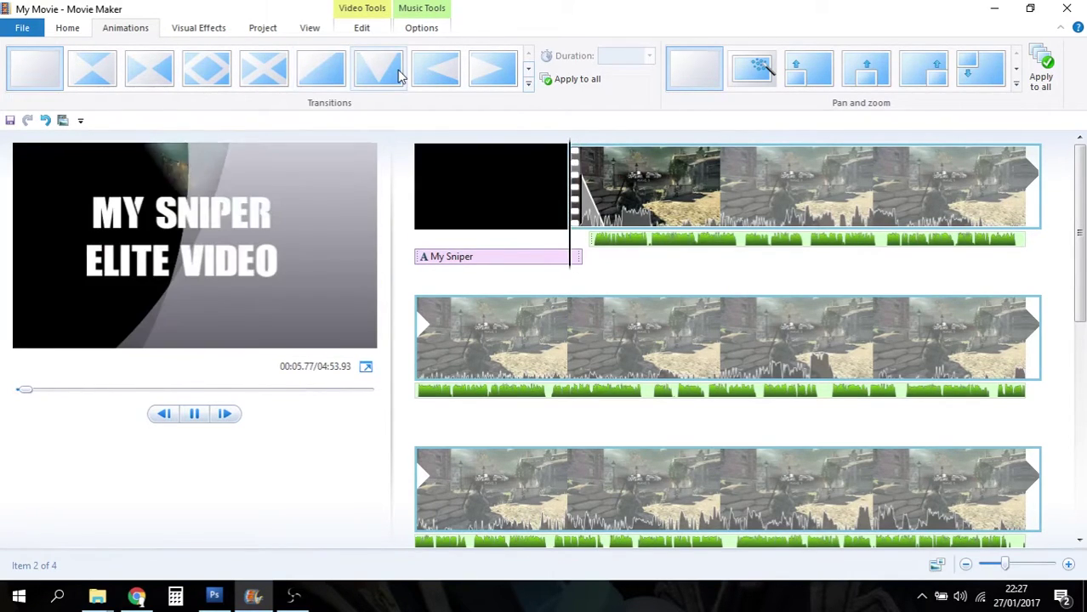
pyautogui.moveTo(1079, 220); pyautogui.dragTo(1081, 316)
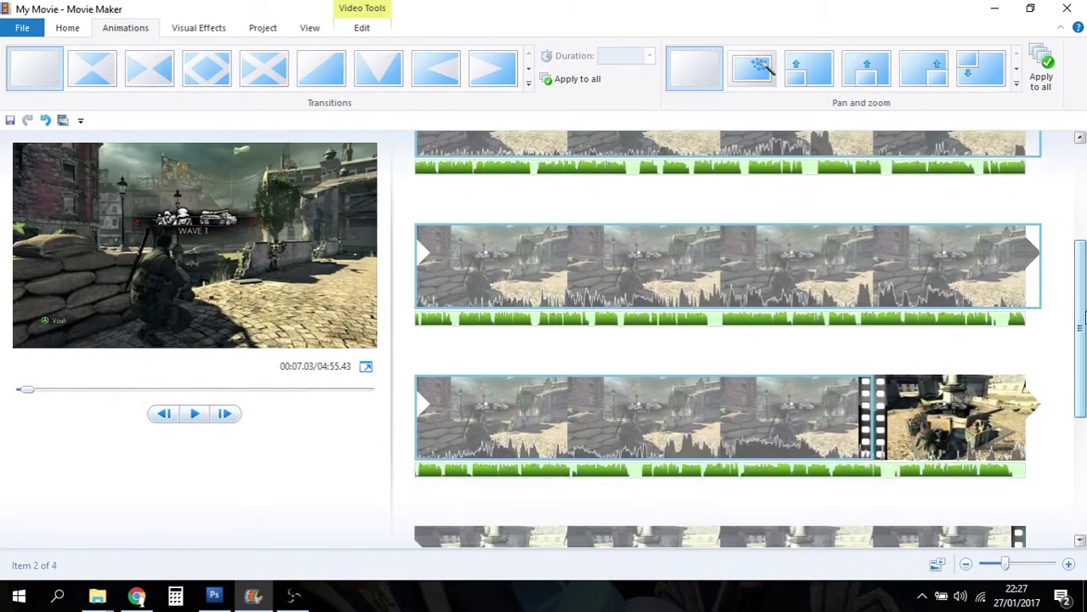
pyautogui.click(878, 390)
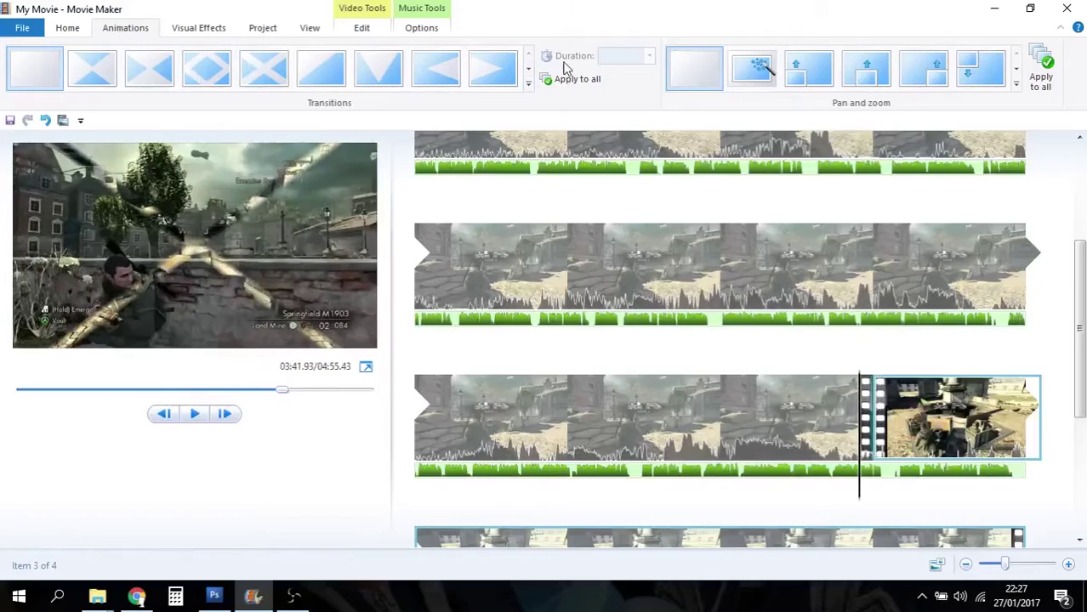
pyautogui.click(528, 71)
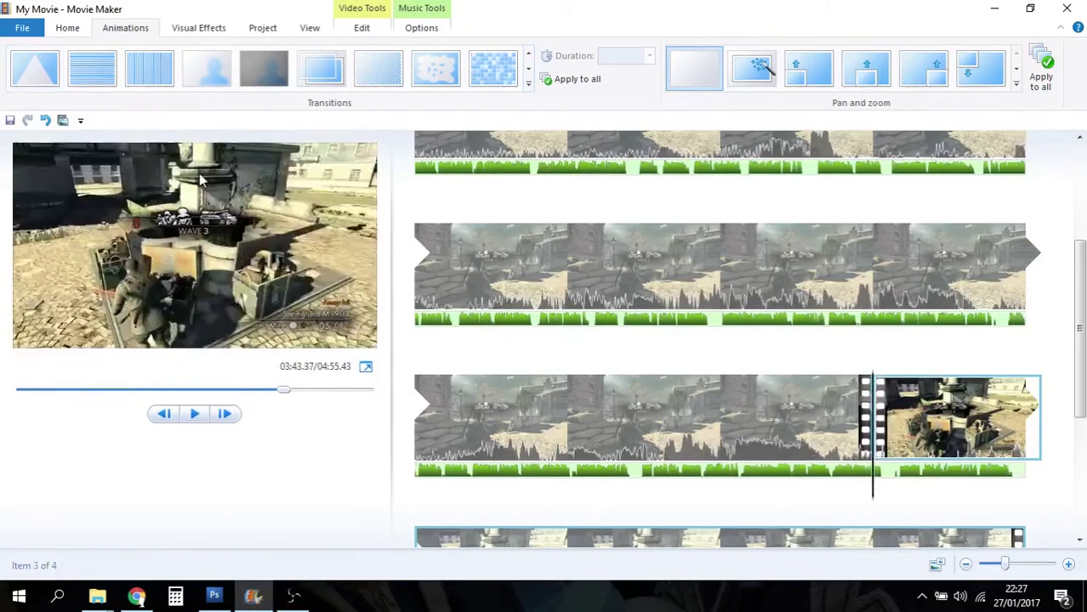
pyautogui.click(262, 72)
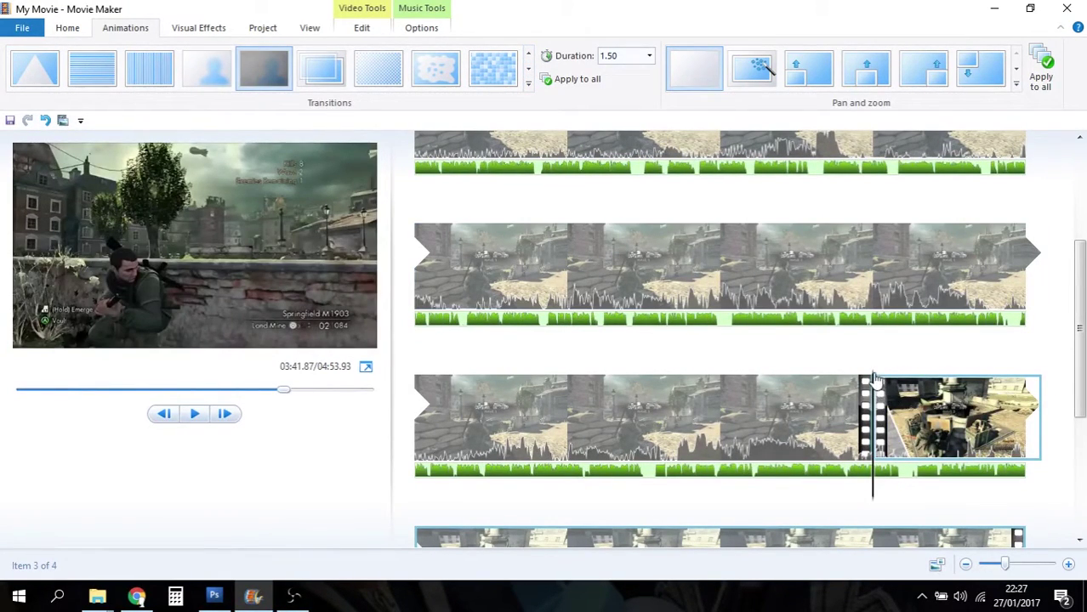
# Preview playback across the new fade transition
pyautogui.moveTo(872, 377); pyautogui.dragTo(848, 382)
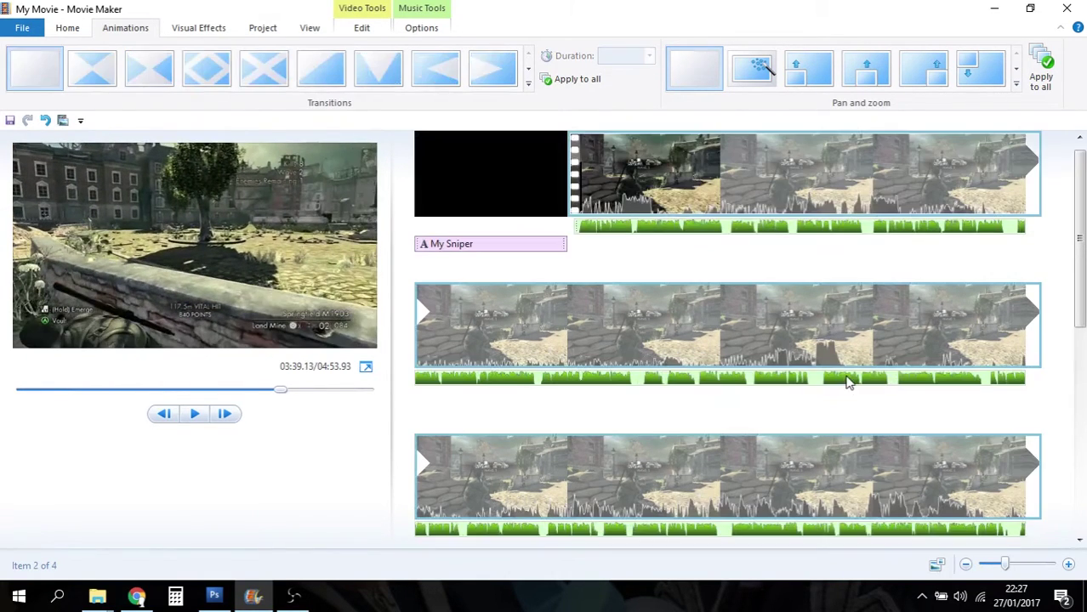
pyautogui.click(204, 421)
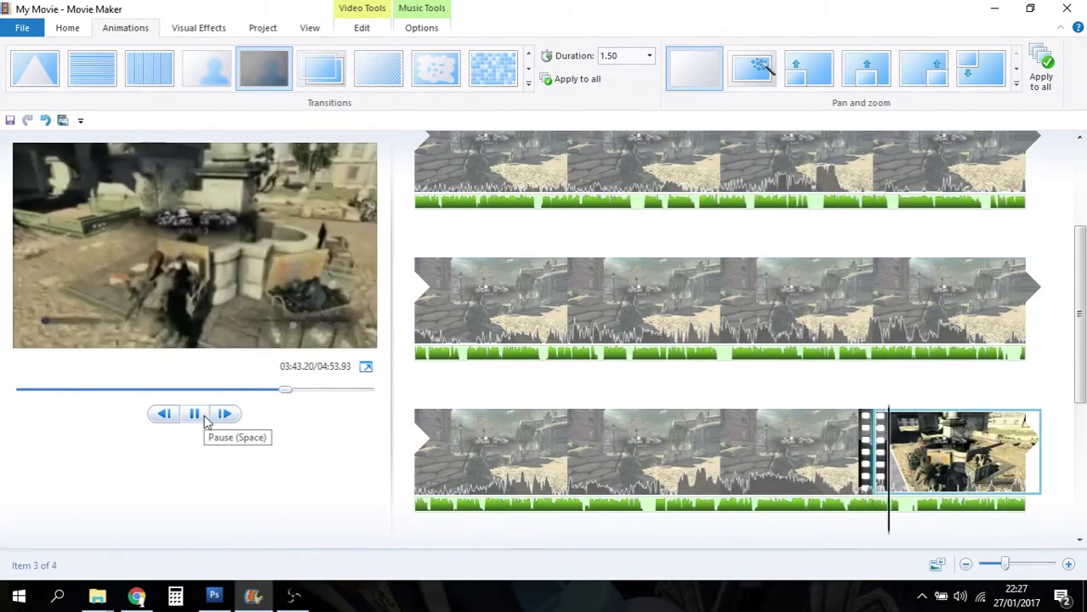
pyautogui.click(194, 414)
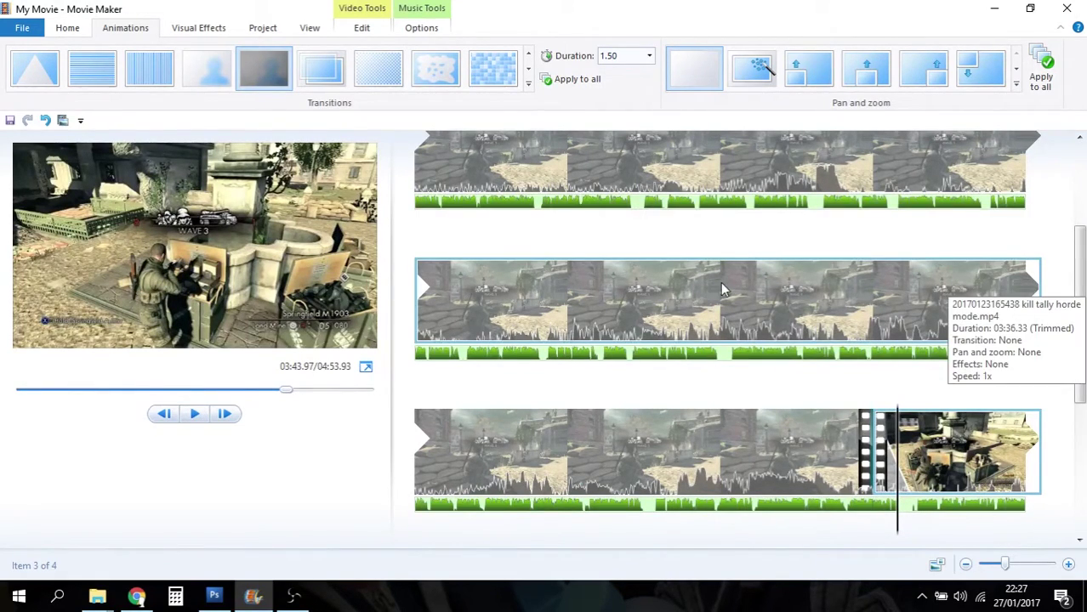
pyautogui.click(68, 28)
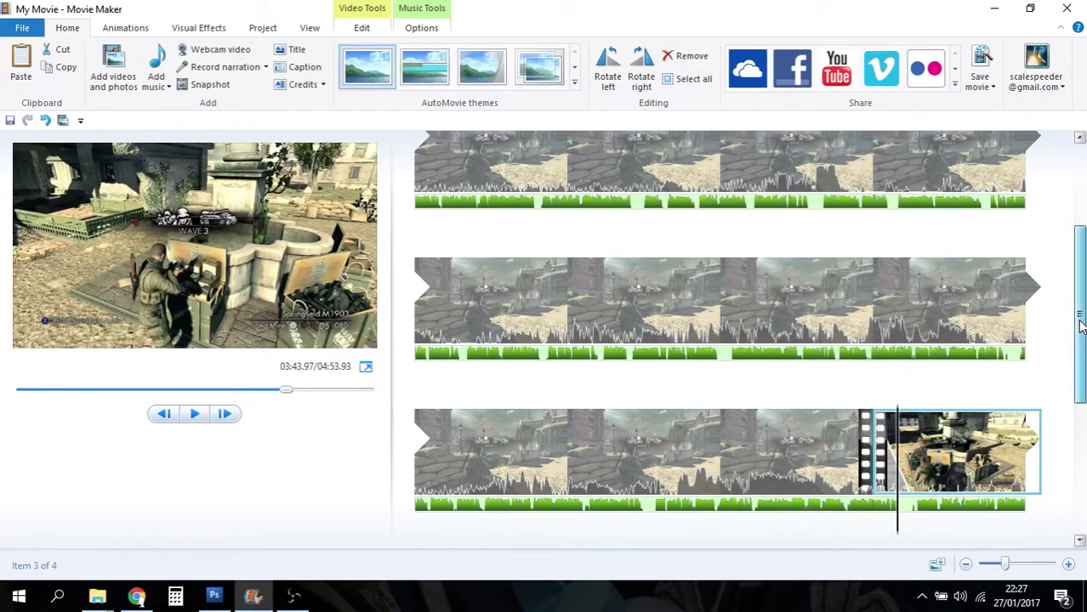
pyautogui.moveTo(1080, 326); pyautogui.dragTo(1074, 228)
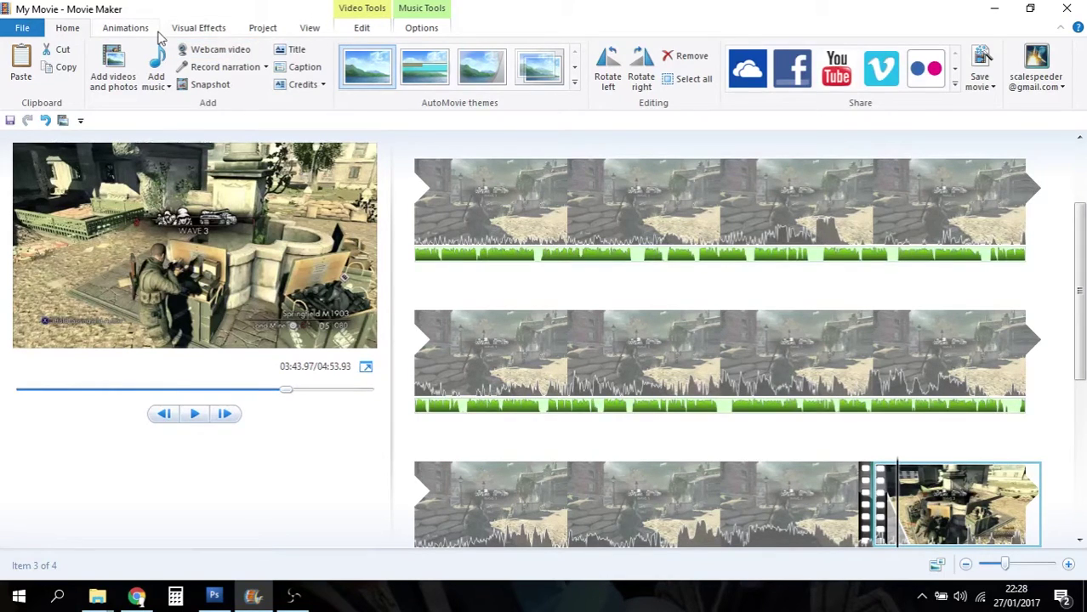
pyautogui.click(21, 30)
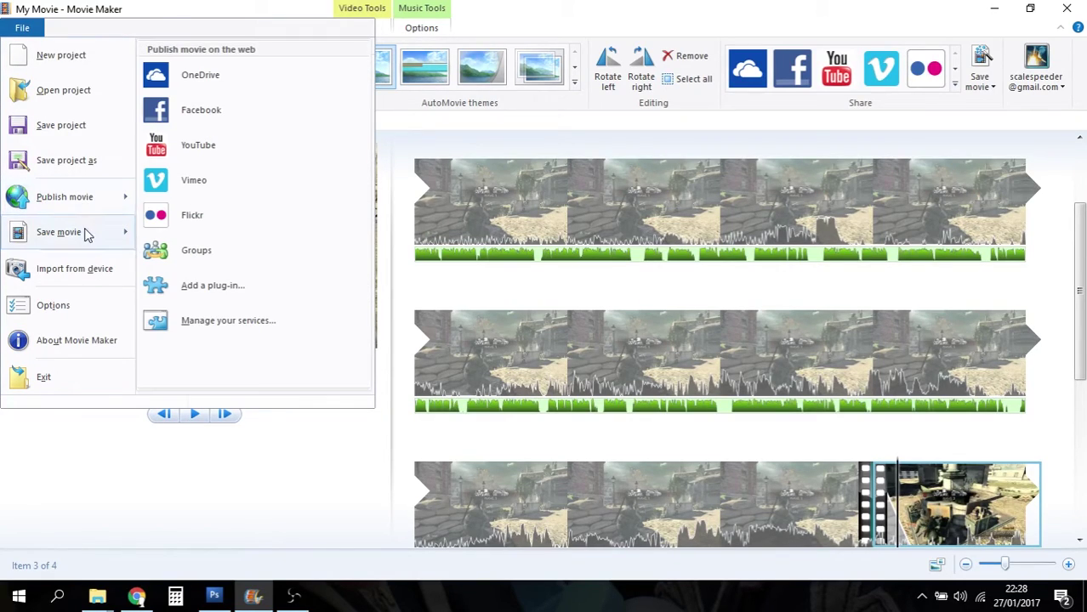
pyautogui.moveTo(87, 241)
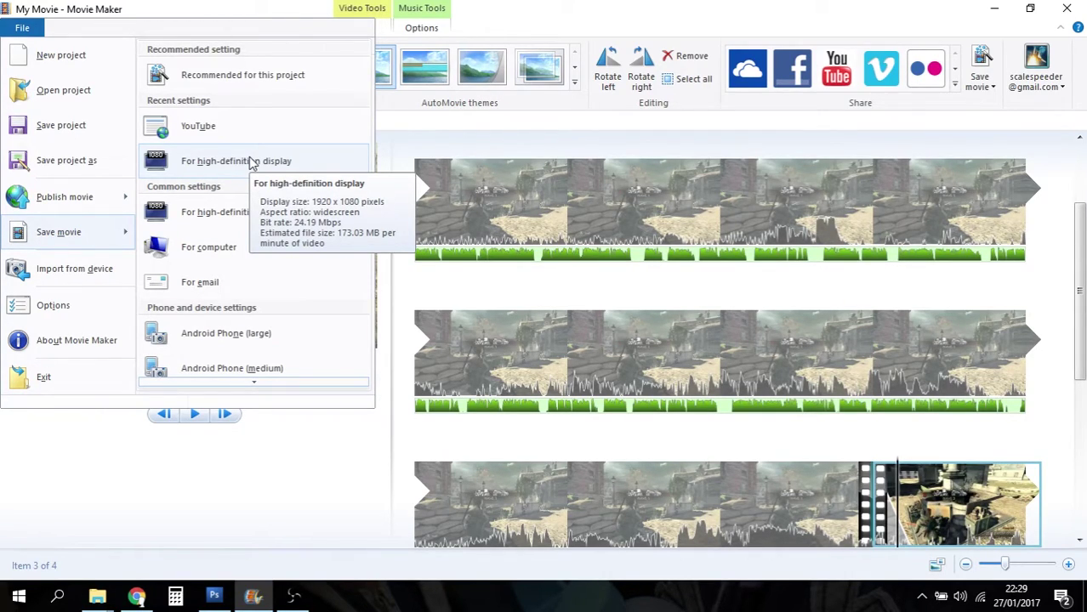
pyautogui.click(249, 161)
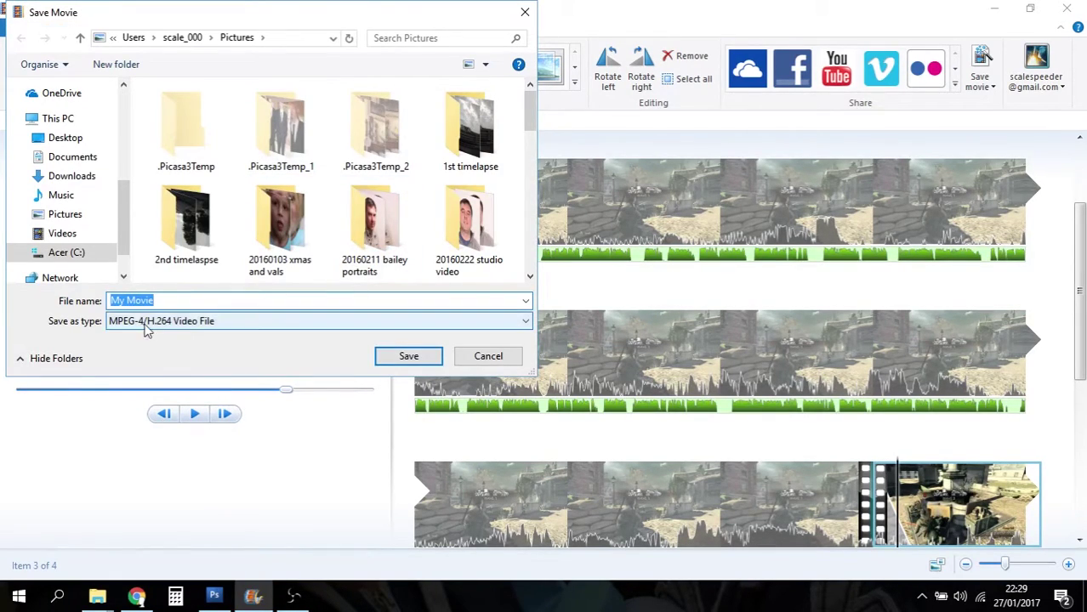
pyautogui.click(476, 356)
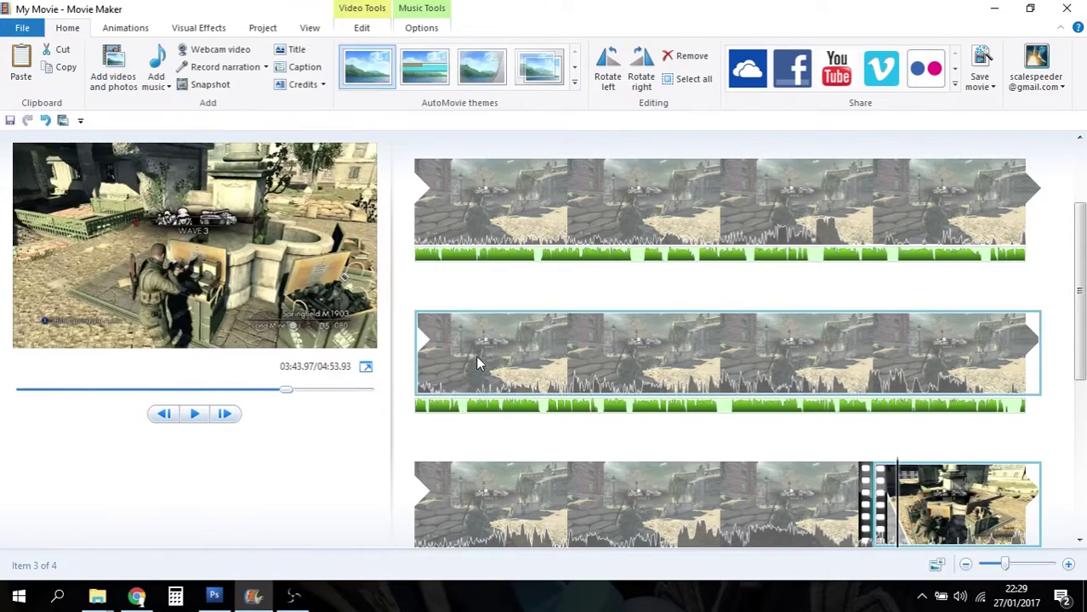